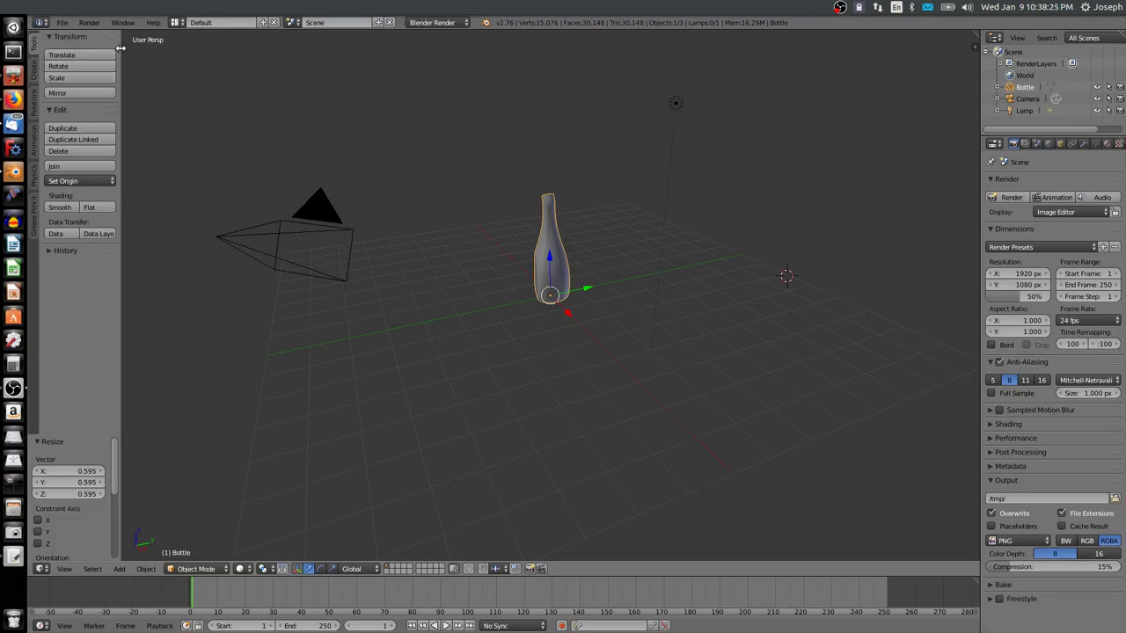
# Step: Import the STL file Soup Bowl.stl into the scene
pyautogui.click(62, 22)
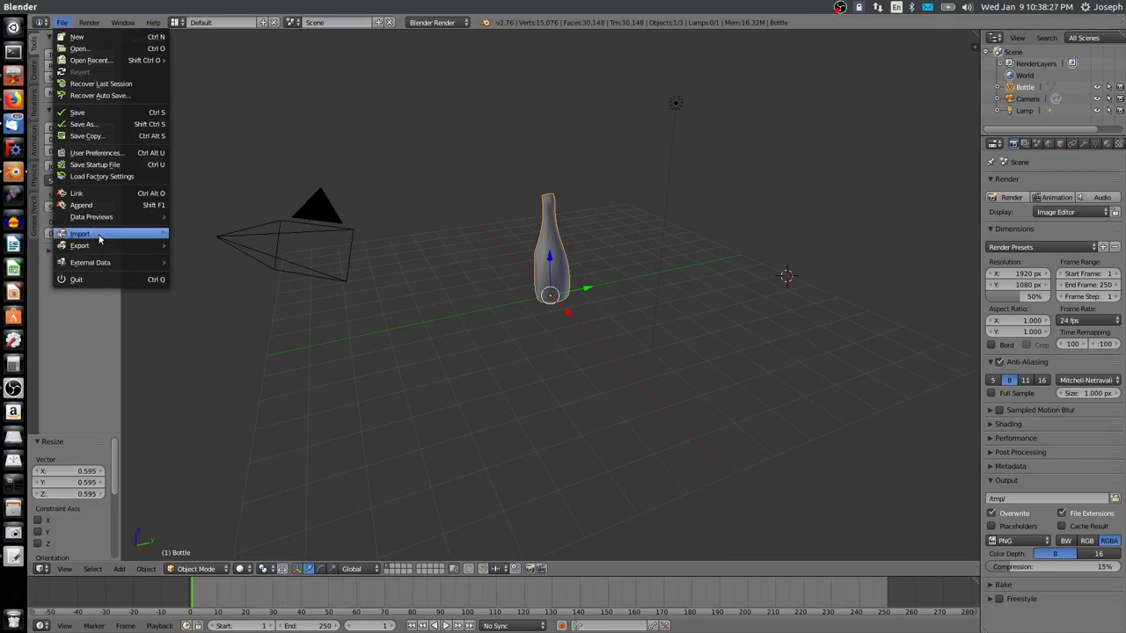
pyautogui.moveTo(99, 237)
pyautogui.click(230, 301)
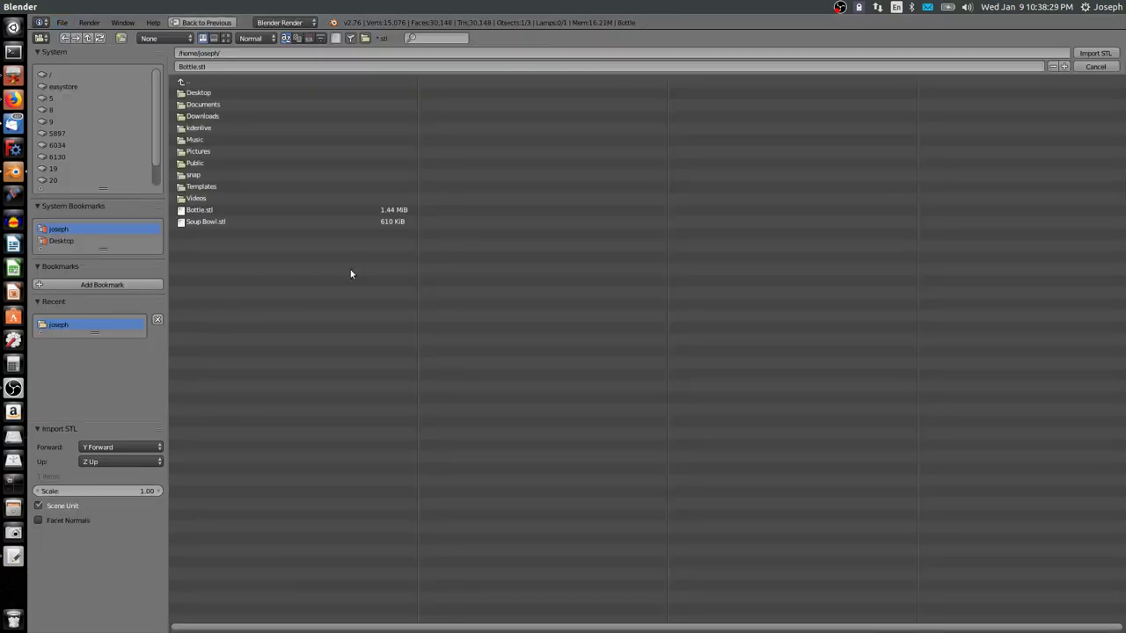
pyautogui.doubleClick(197, 222)
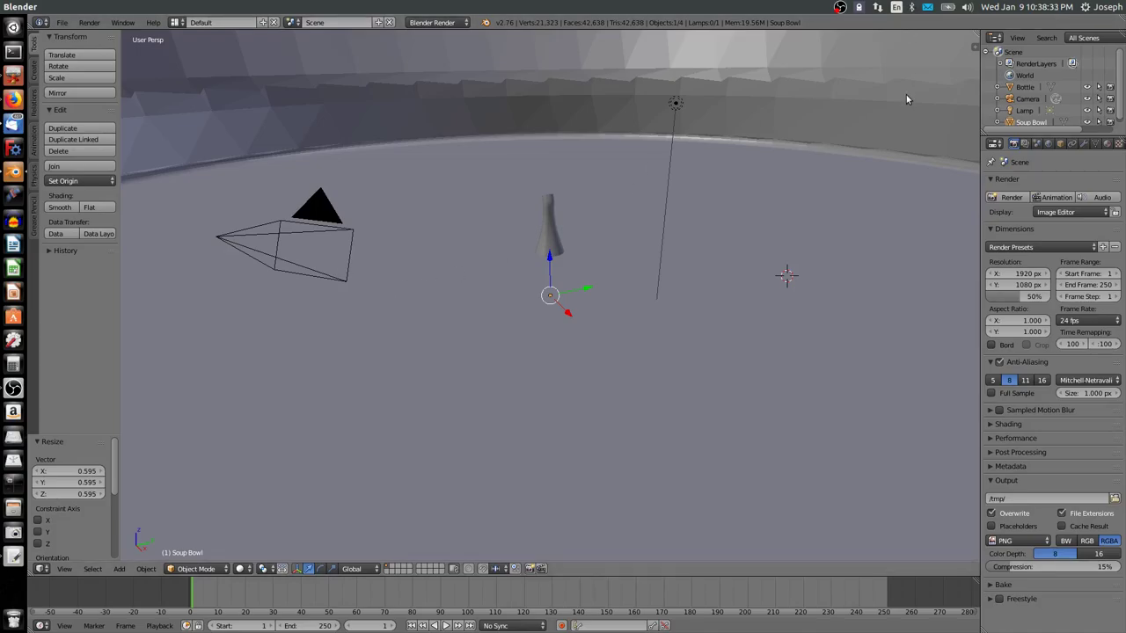
# Step: Scale the oversized soup bowl down in several passes until it is shorter than the bottle
pyautogui.press('s')
pyautogui.click(740, 256)
pyautogui.press('s')
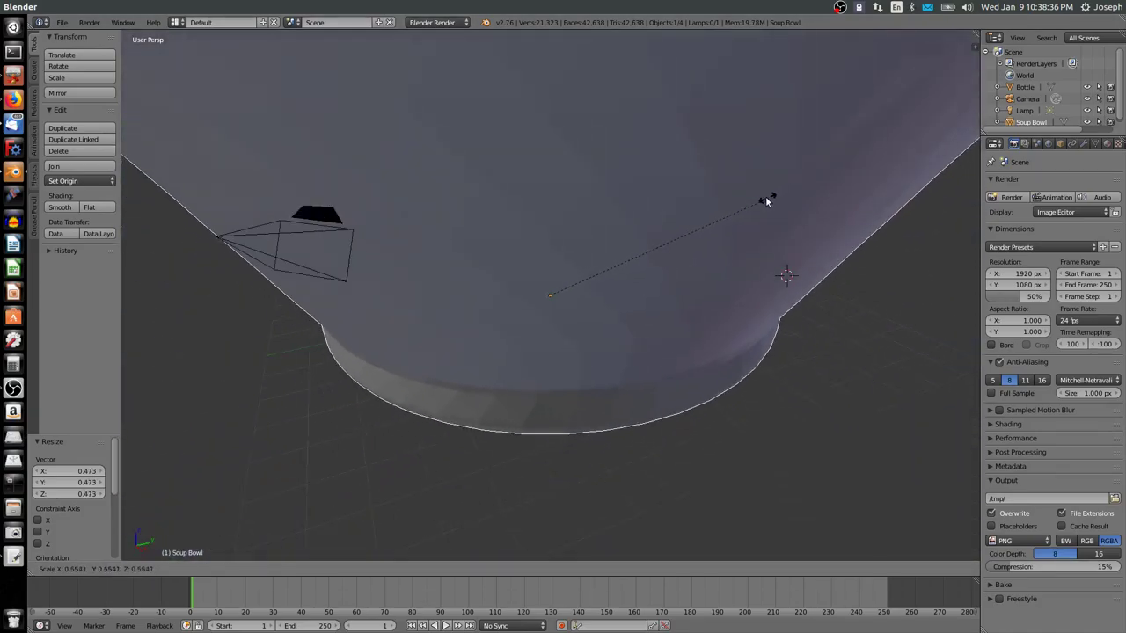
pyautogui.click(764, 196)
pyautogui.press('s')
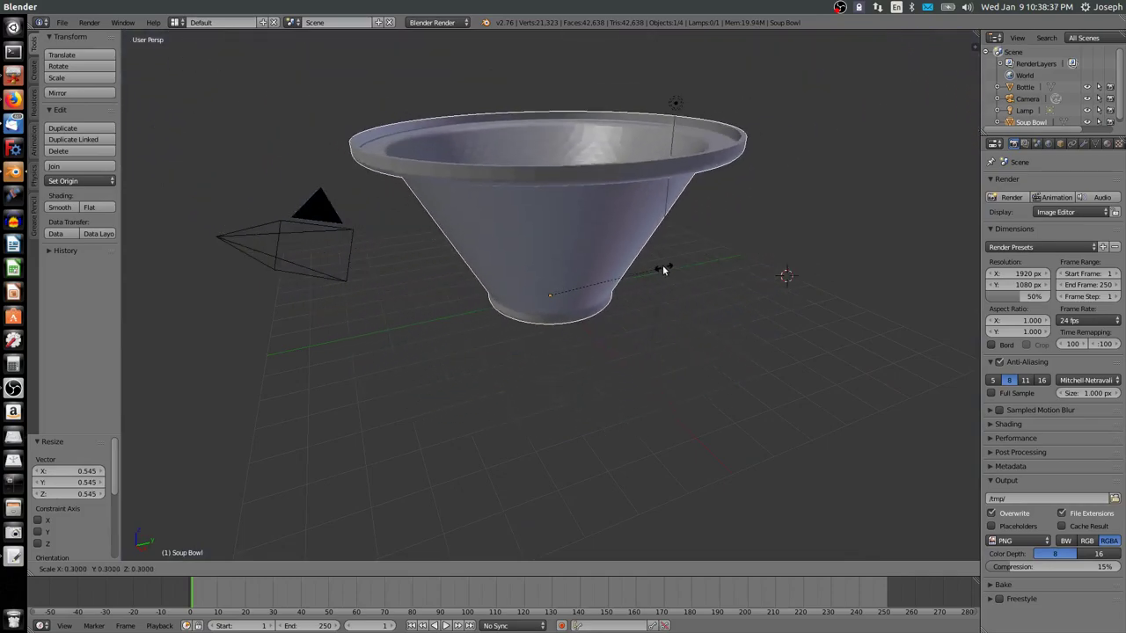
pyautogui.rightClick(664, 269)
pyautogui.press('s')
pyautogui.click(605, 264)
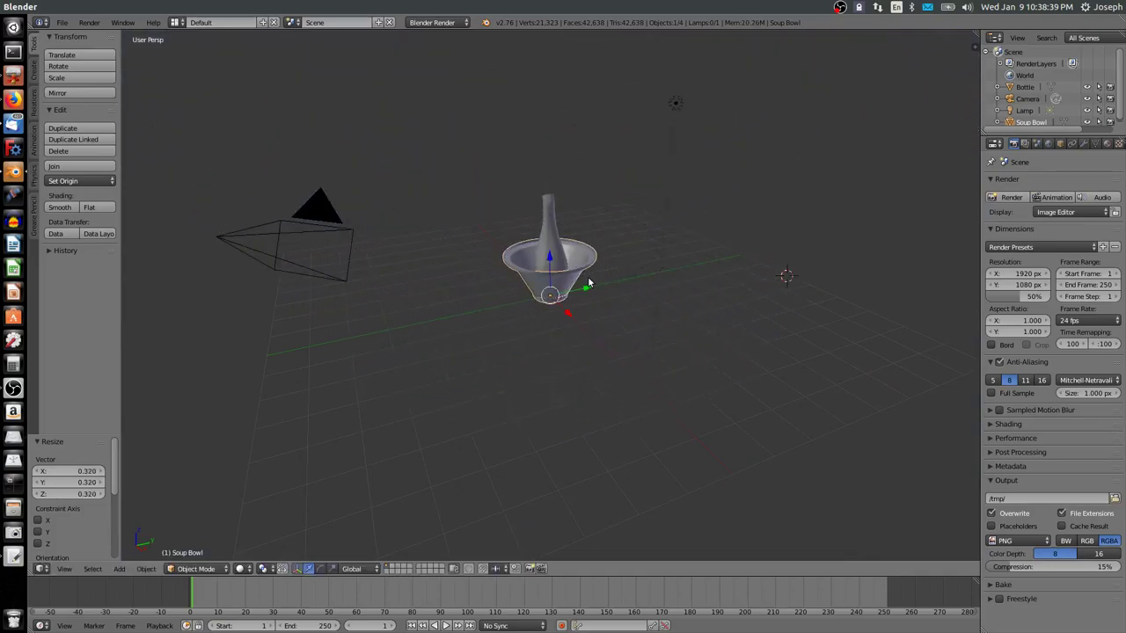
# Step: Move the soup bowl about -2.18 units along Y to stand beside the bottle and scale it by about 0.62
pyautogui.moveTo(586, 285); pyautogui.dragTo(524, 302)
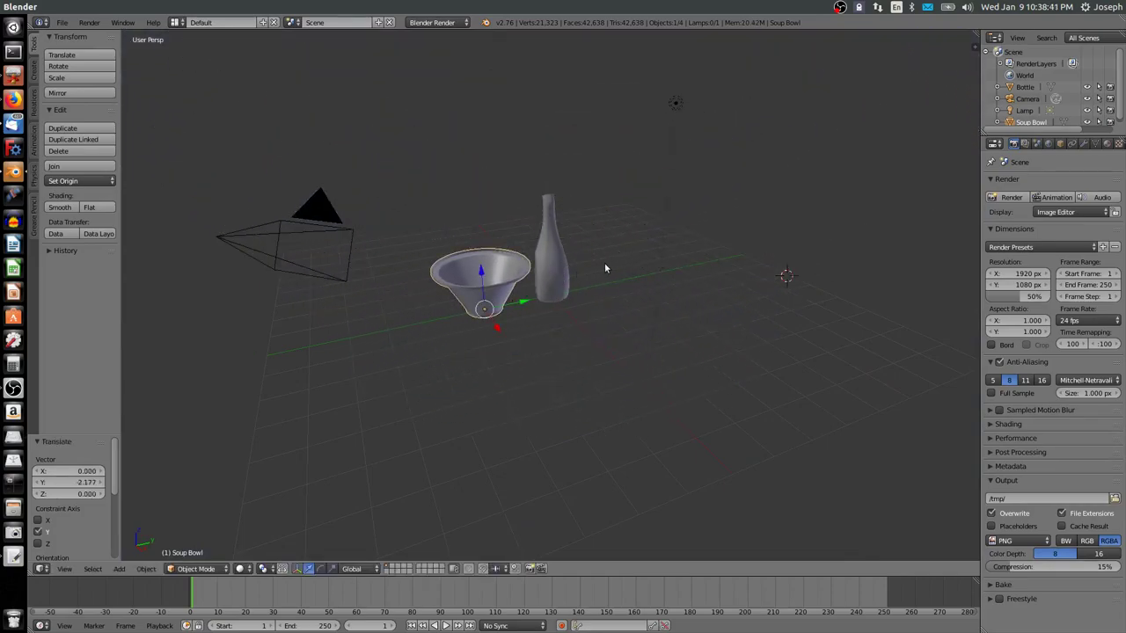
pyautogui.press('s')
pyautogui.click(702, 225)
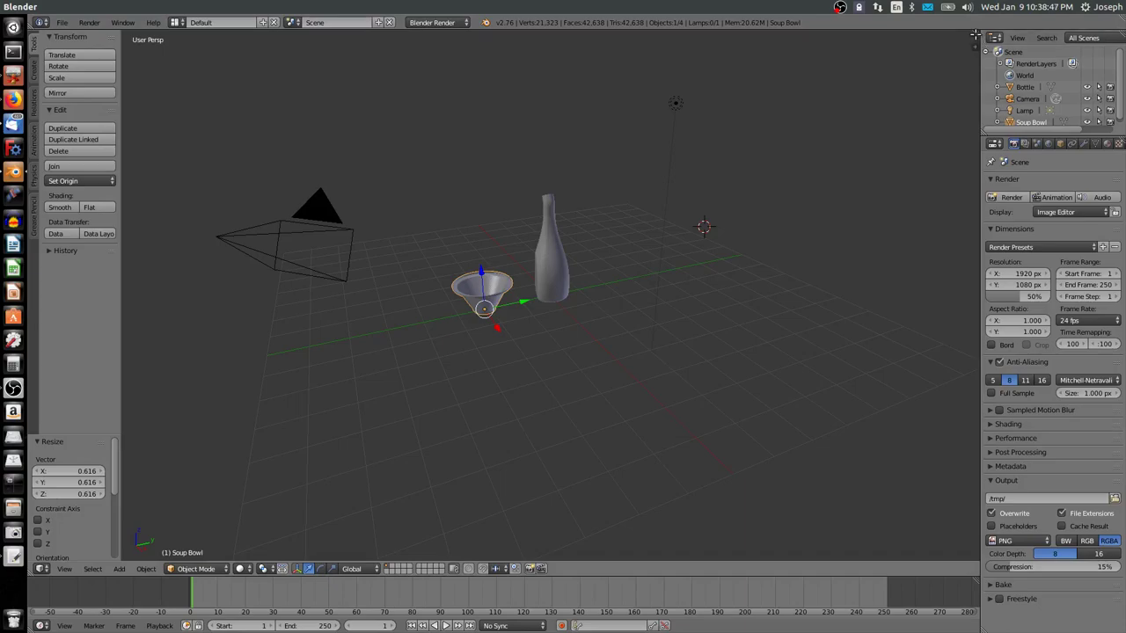
# Step: Split the 3D view into two side by side and show the camera view with rendered shading in the first one
pyautogui.moveTo(974, 39); pyautogui.dragTo(568, 43)
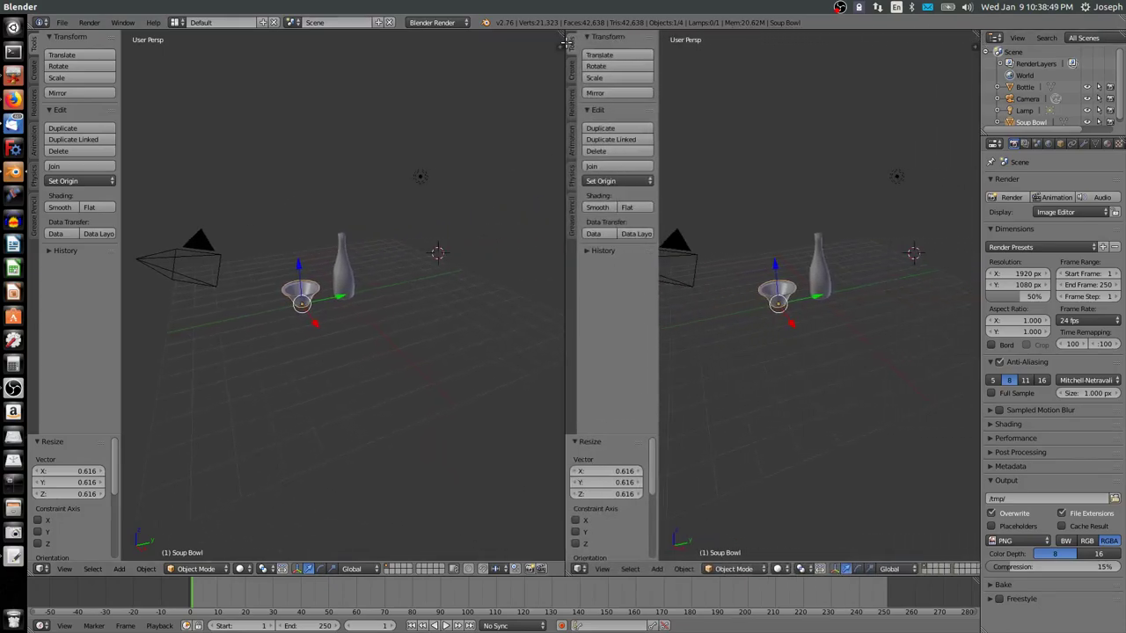
pyautogui.click(166, 444)
pyautogui.press('KP_0')
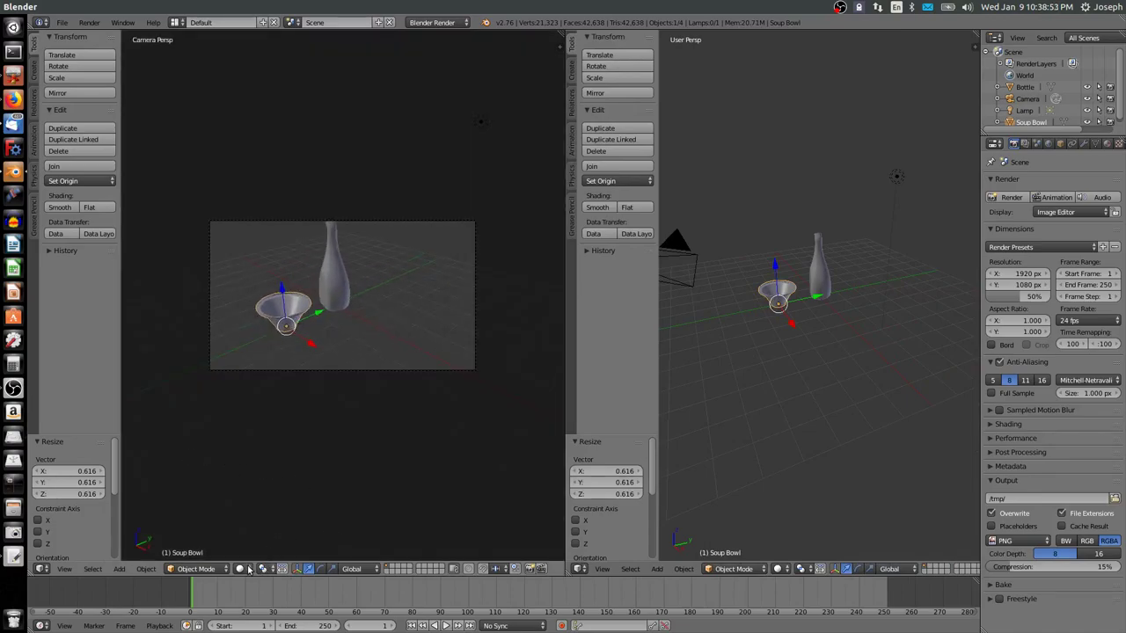
pyautogui.click(239, 568)
pyautogui.click(268, 486)
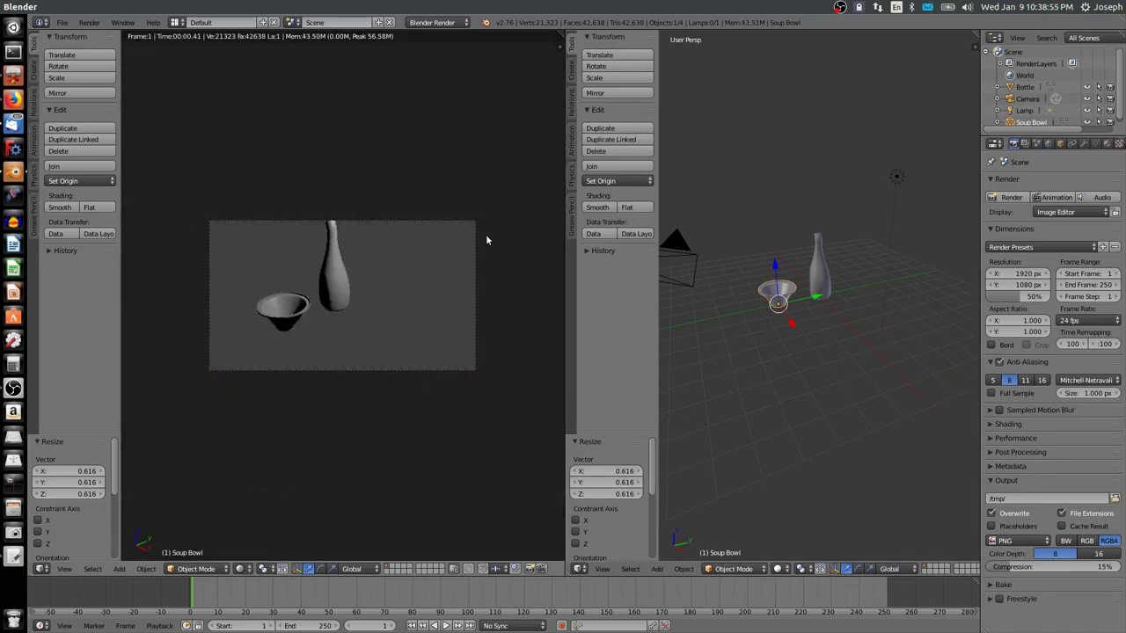
# Step: Select the bottle and switch the render engine to Cycles Render
pyautogui.rightClick(825, 278)
pyautogui.click(413, 23)
pyautogui.click(417, 64)
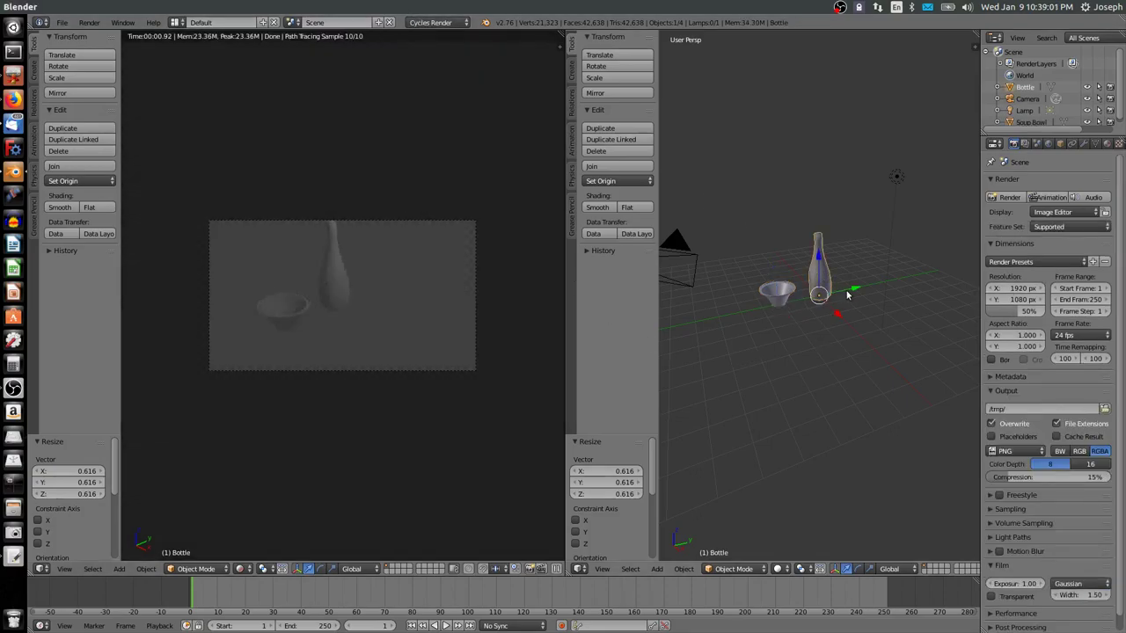
# Step: Move the bottle about 3 units along X and 1 unit along Y in total, so it fits inside the camera frame
pyautogui.press('g')
pyautogui.press('y')
pyautogui.click(883, 294)
pyautogui.press('g')
pyautogui.press('x')
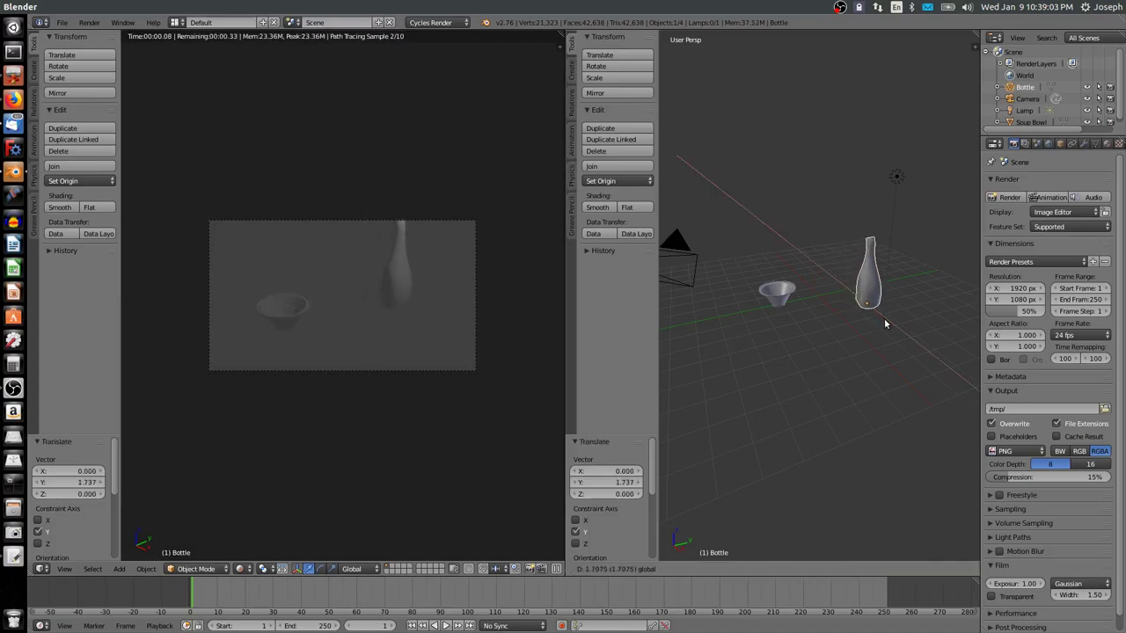
pyautogui.click(886, 322)
pyautogui.press('g')
pyautogui.press('y')
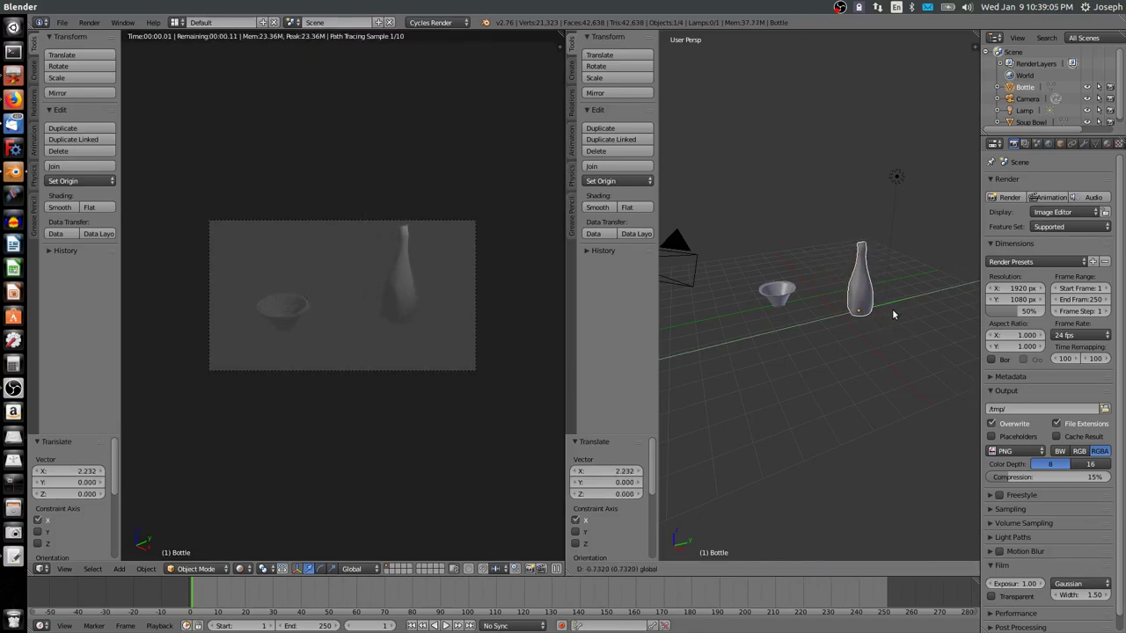
pyautogui.click(890, 312)
pyautogui.press('g')
pyautogui.press('x')
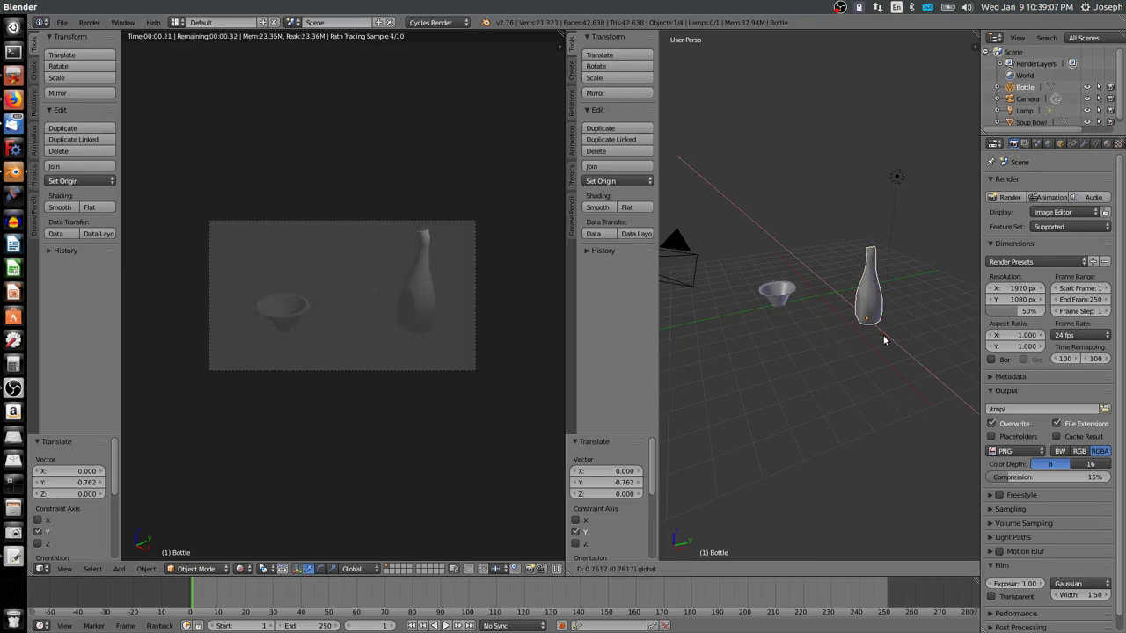
pyautogui.click(882, 335)
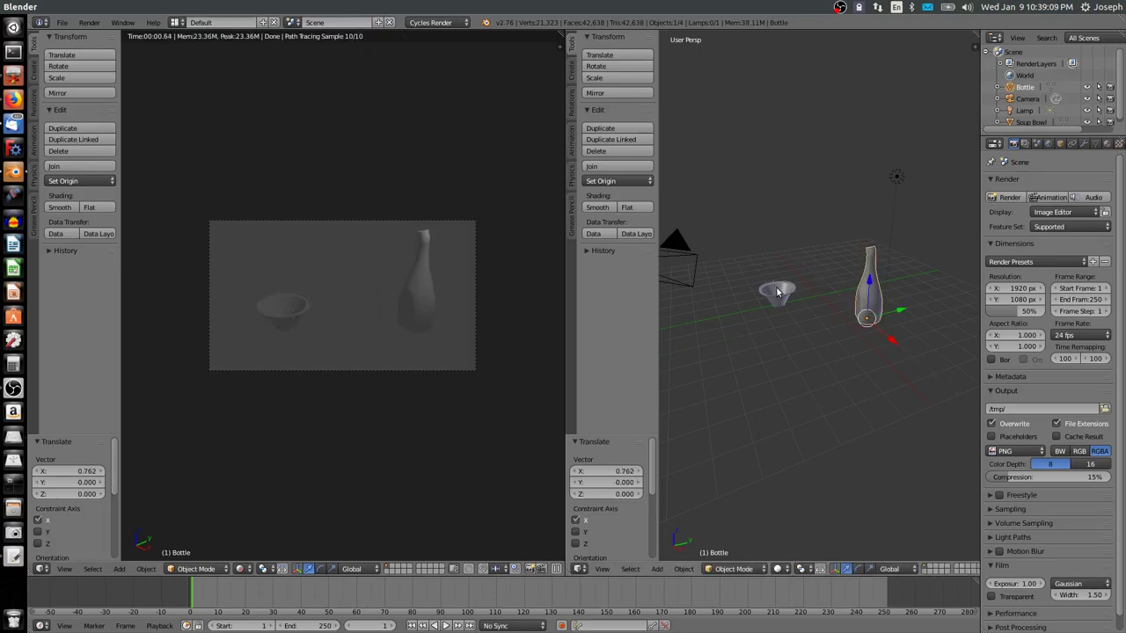
# Step: Move the soup bowl about 1.29 units along X, closer to the camera
pyautogui.rightClick(776, 287)
pyautogui.press('g')
pyautogui.press('x')
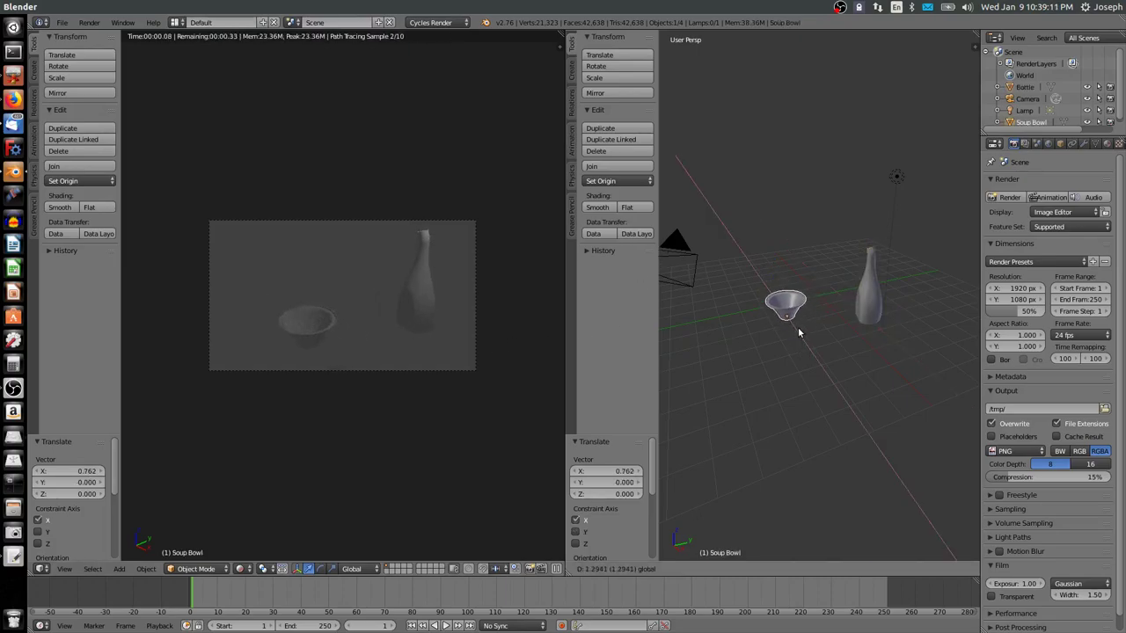
pyautogui.click(798, 327)
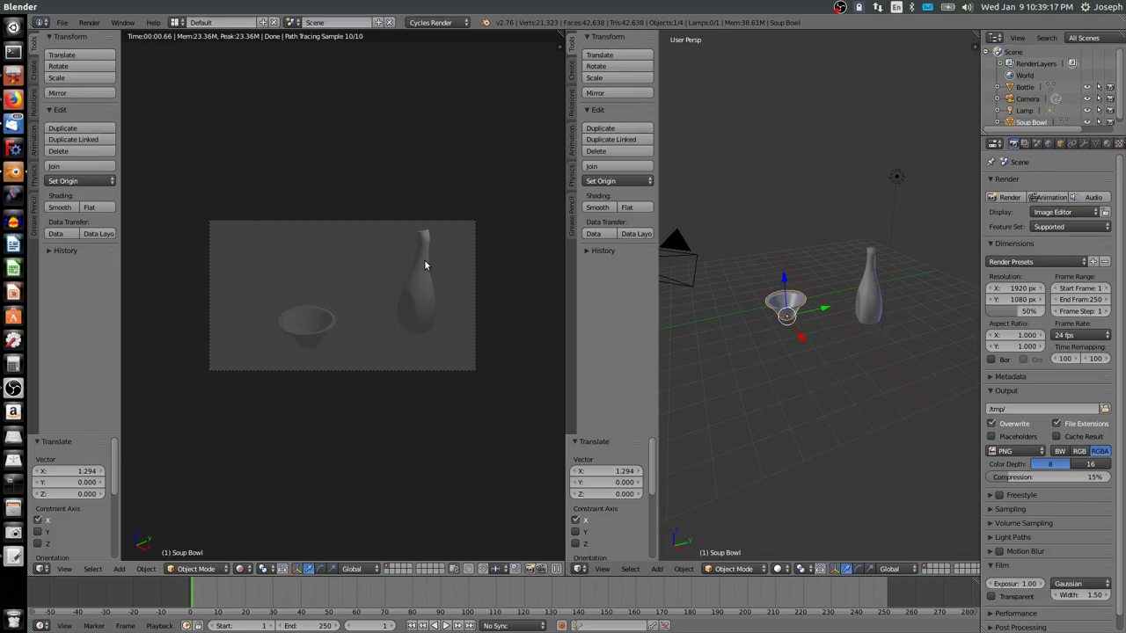
# Step: Add a mesh plane and move it beneath the soup bowl and bottle
pyautogui.moveTo(872, 389)
pyautogui.mouseDown(button='middle')
pyautogui.moveTo(854, 346)
pyautogui.moveTo(891, 393)
pyautogui.moveTo(862, 408)
pyautogui.mouseUp(button='middle')
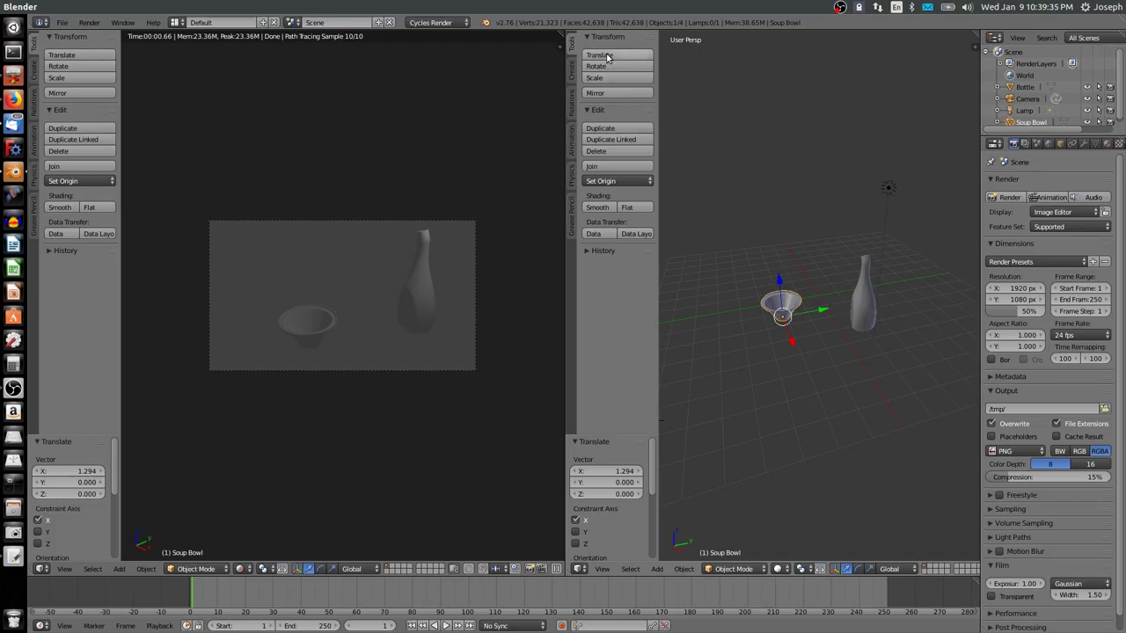
pyautogui.click(571, 72)
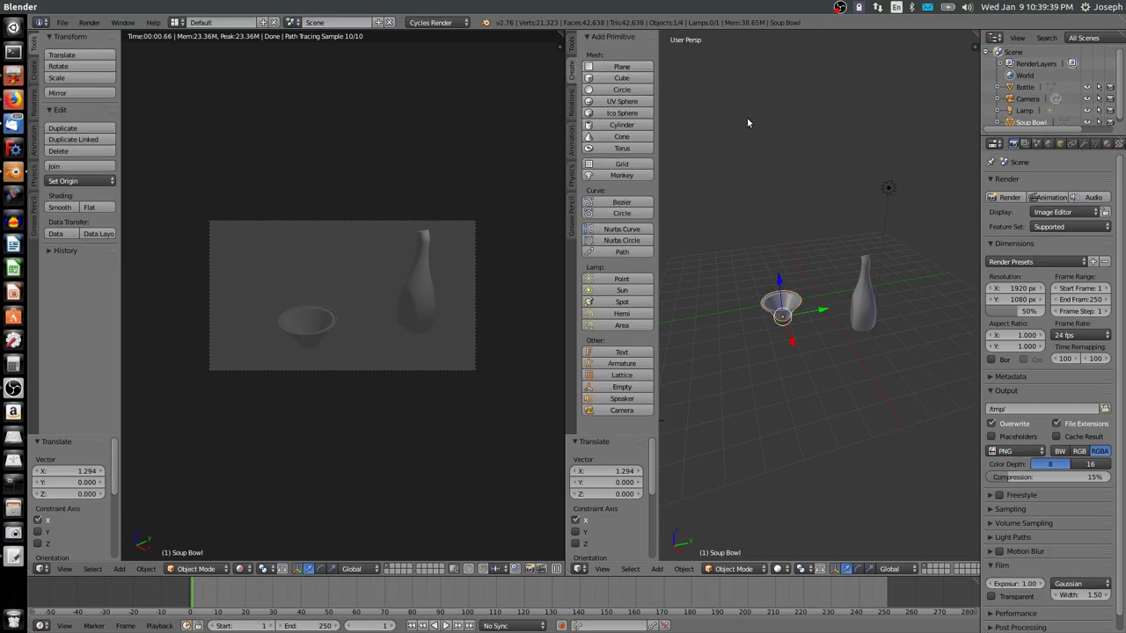
pyautogui.hotkey('shift', 'a')
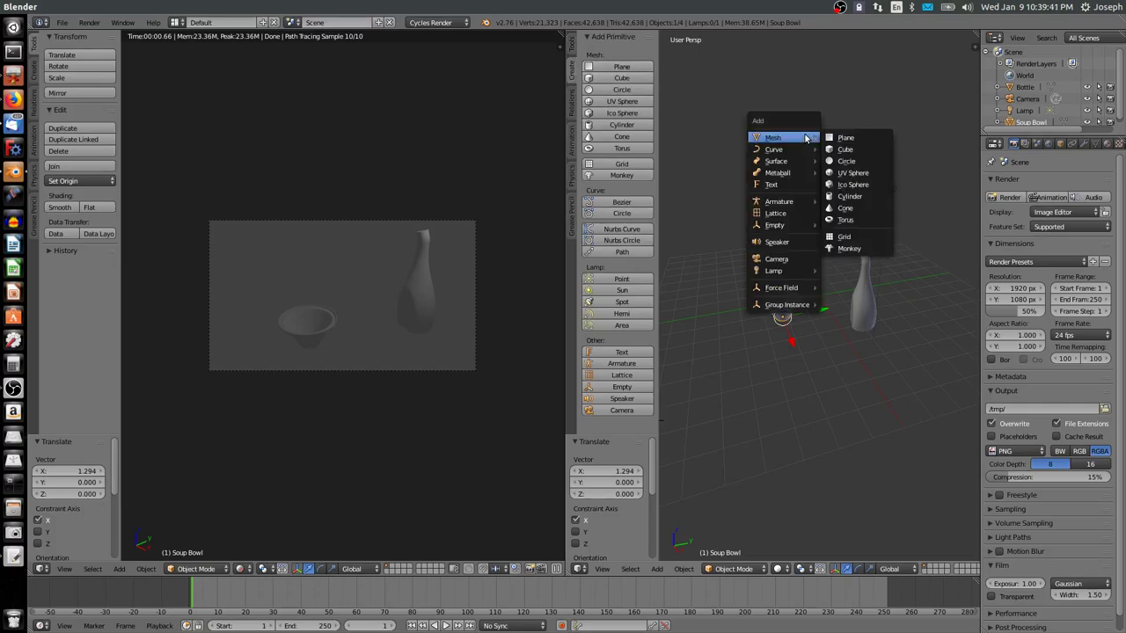
pyautogui.click(839, 138)
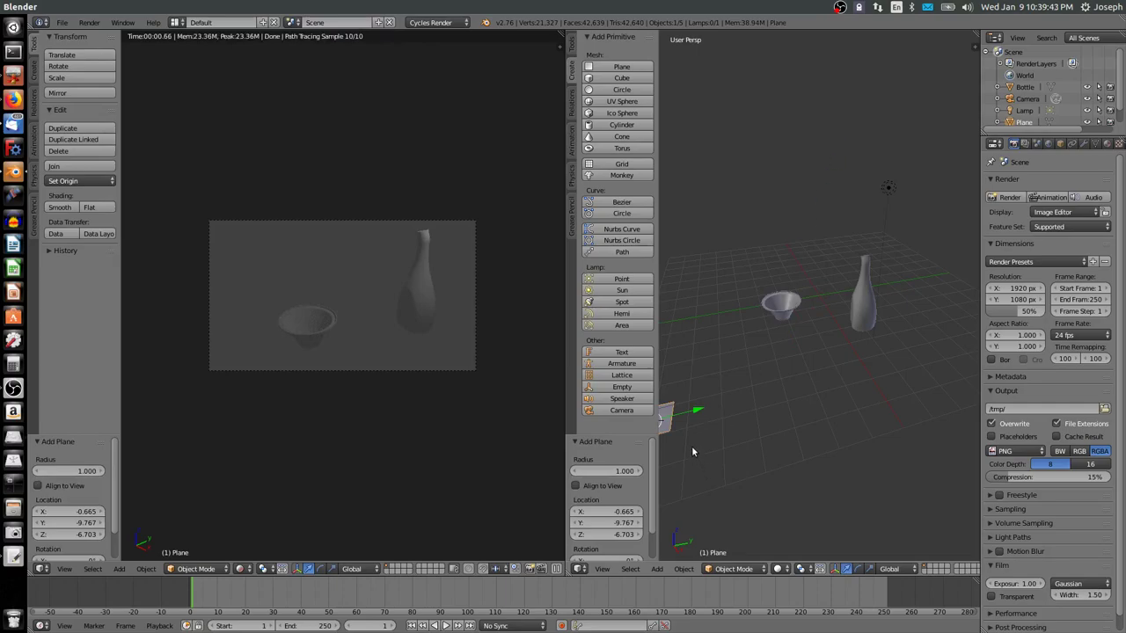
pyautogui.moveTo(679, 420); pyautogui.dragTo(800, 371)
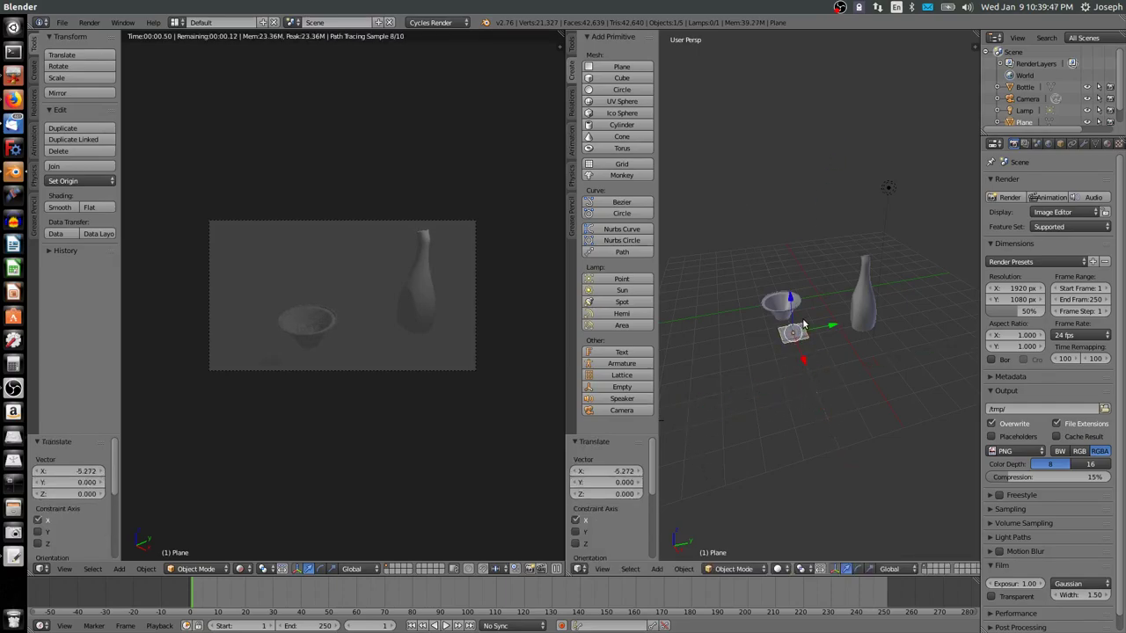
# Step: Enlarge the plane with successive scalings of about 7.01, -2.95 and 2.21 to form a large floor
pyautogui.press('s')
pyautogui.click(883, 387)
pyautogui.press('s')
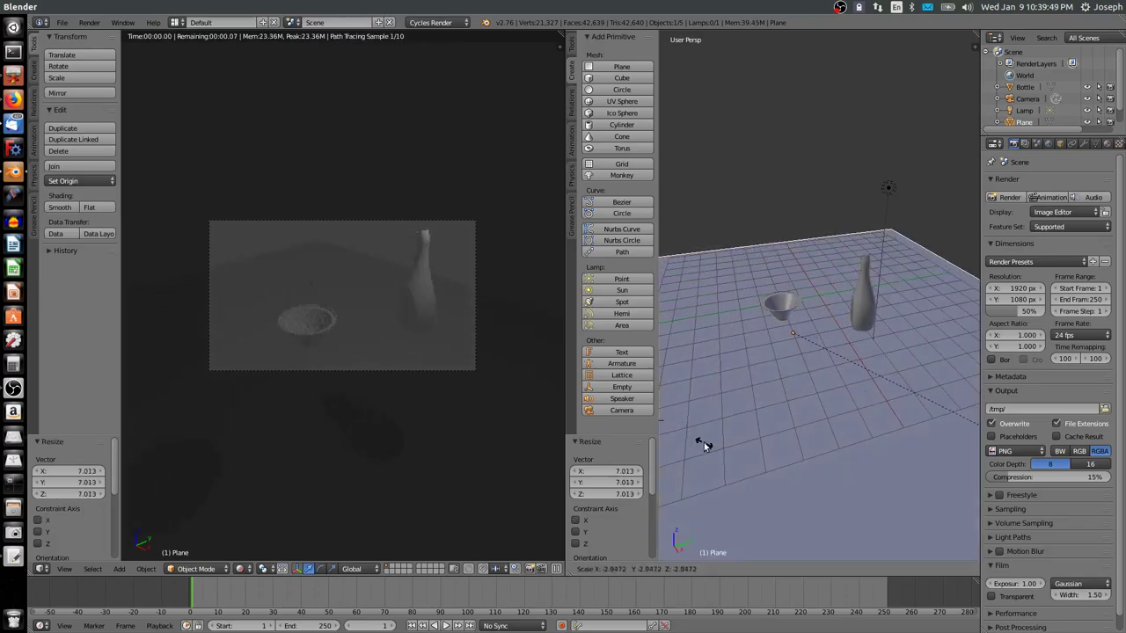
pyautogui.click(699, 427)
pyautogui.press('s')
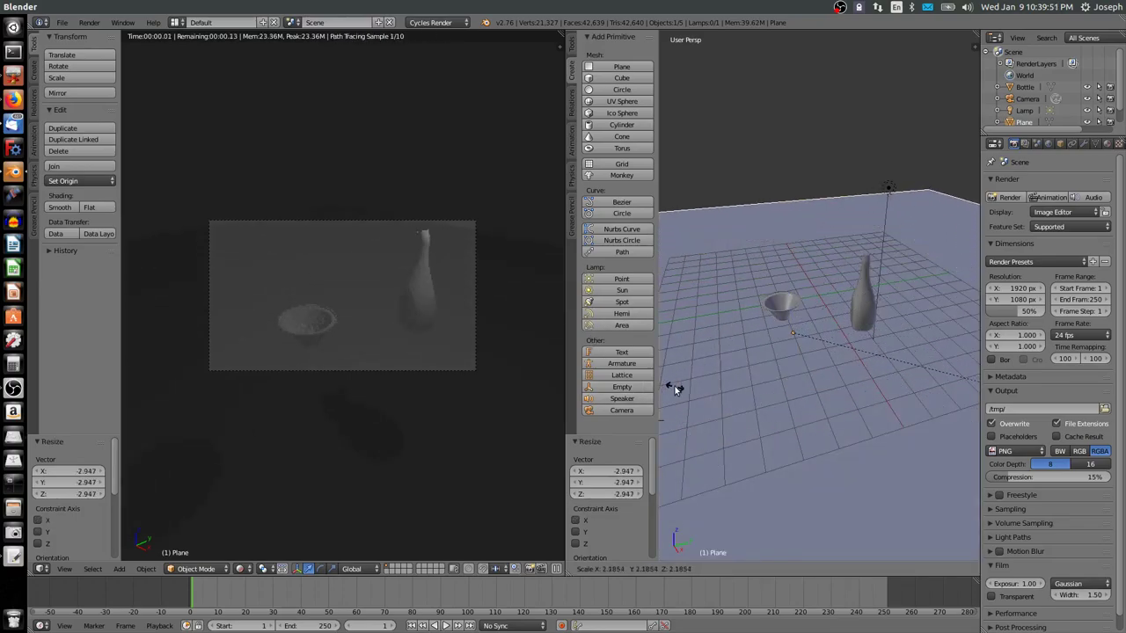
pyautogui.click(673, 390)
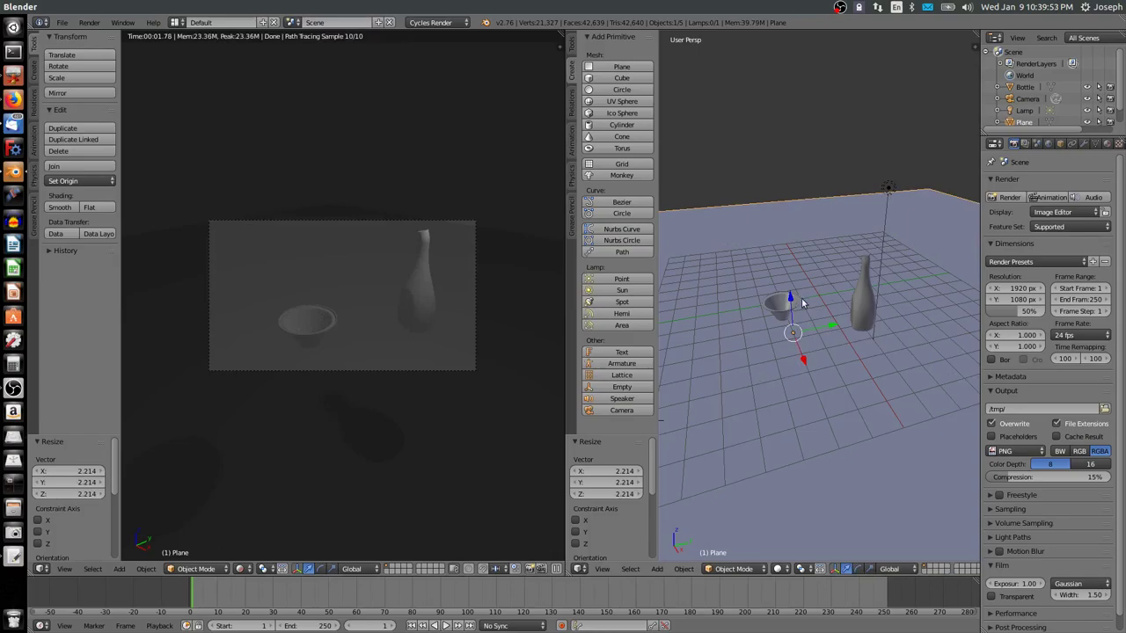
# Step: Raise the floor plane about 6.76 units along Z up to the base of the bowl and bottle
pyautogui.press('g')
pyautogui.press('z')
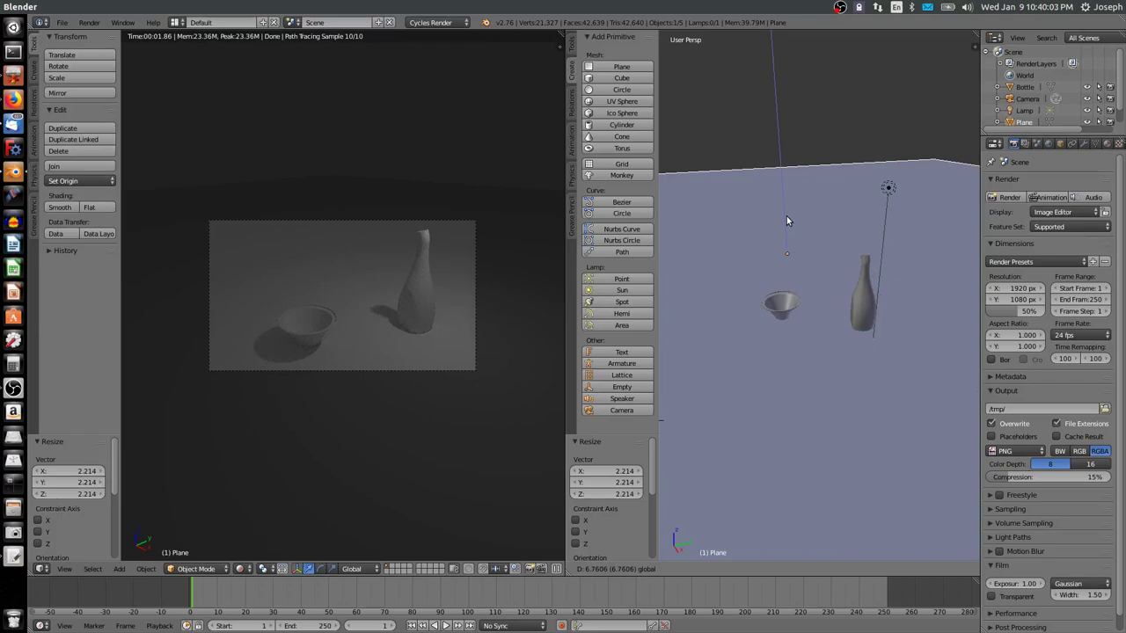
pyautogui.click(786, 217)
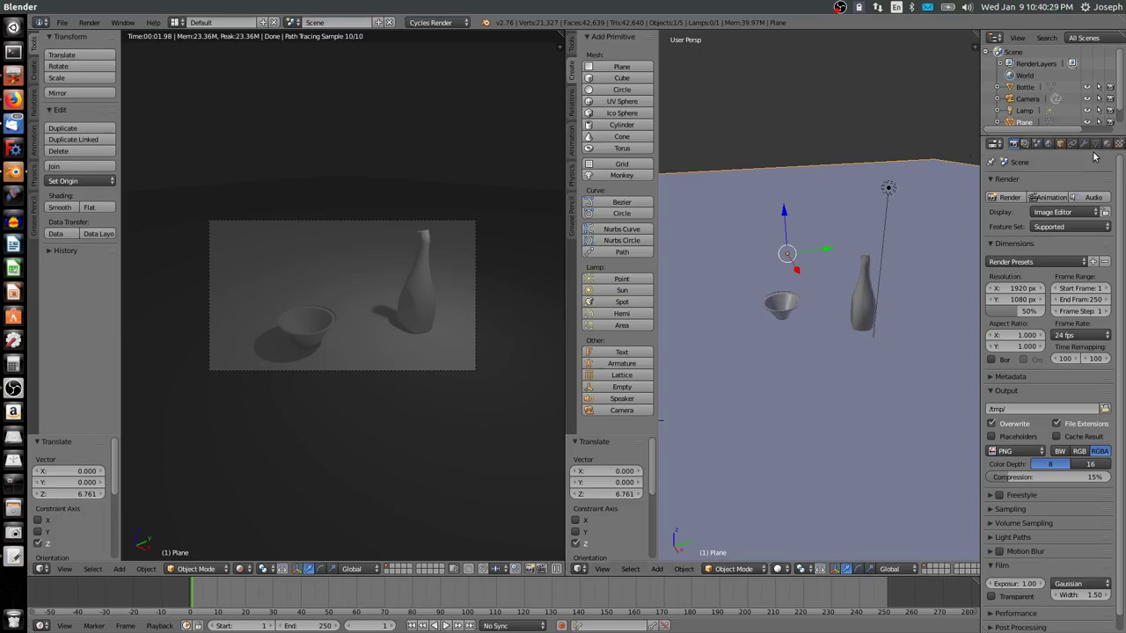
# Step: Create a new material for the soup bowl and set its surface shader to Glossy BSDF
pyautogui.rightClick(780, 307)
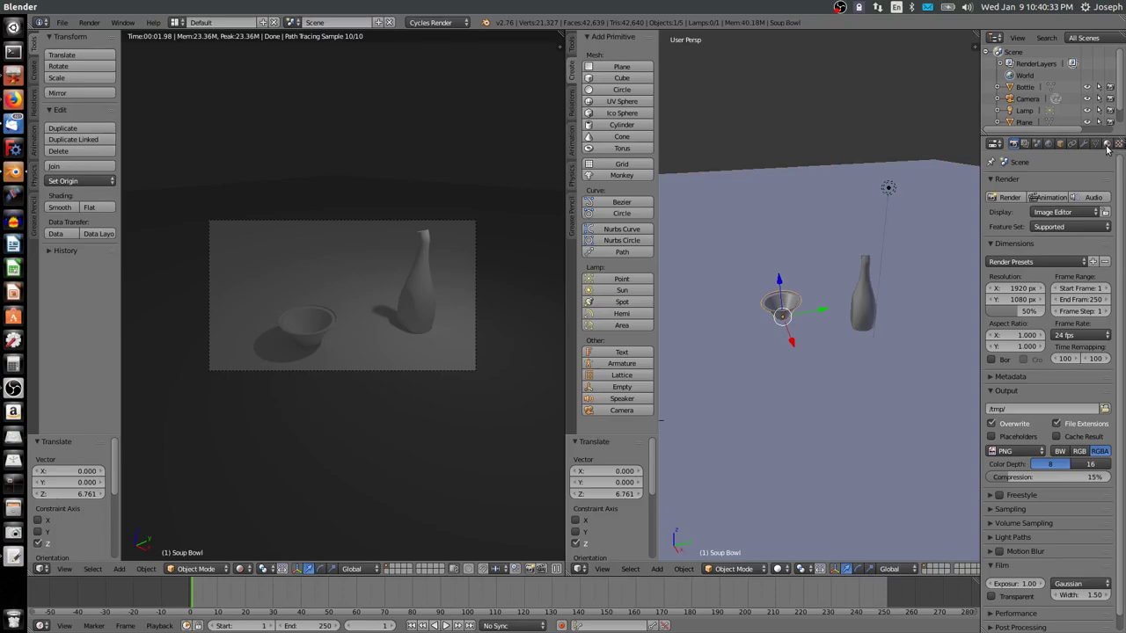
pyautogui.click(1106, 143)
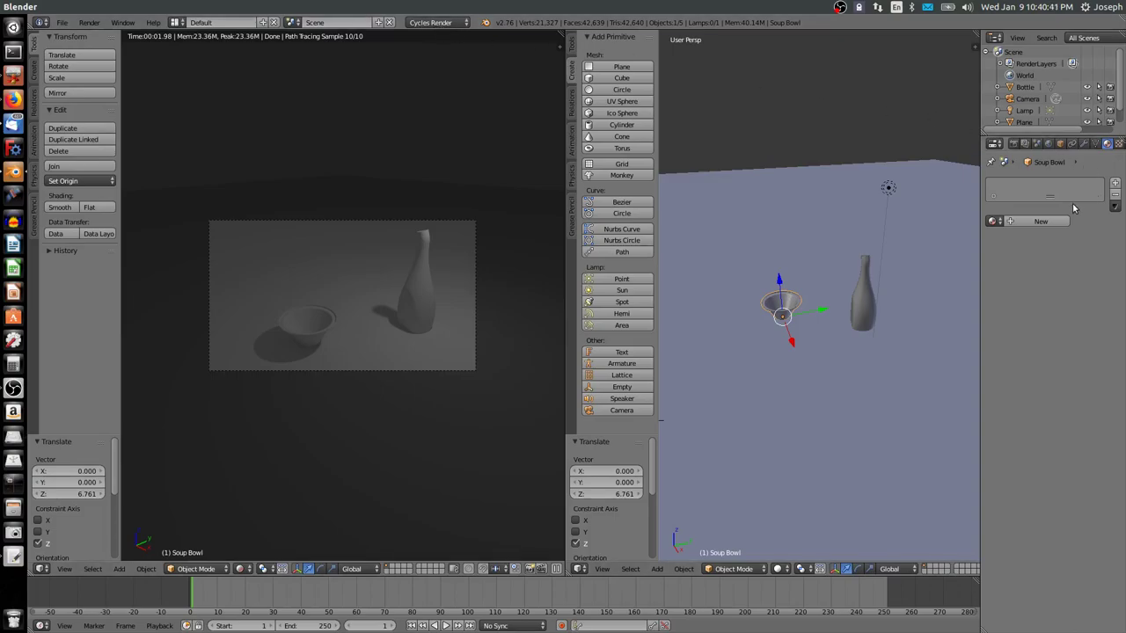
pyautogui.click(1024, 222)
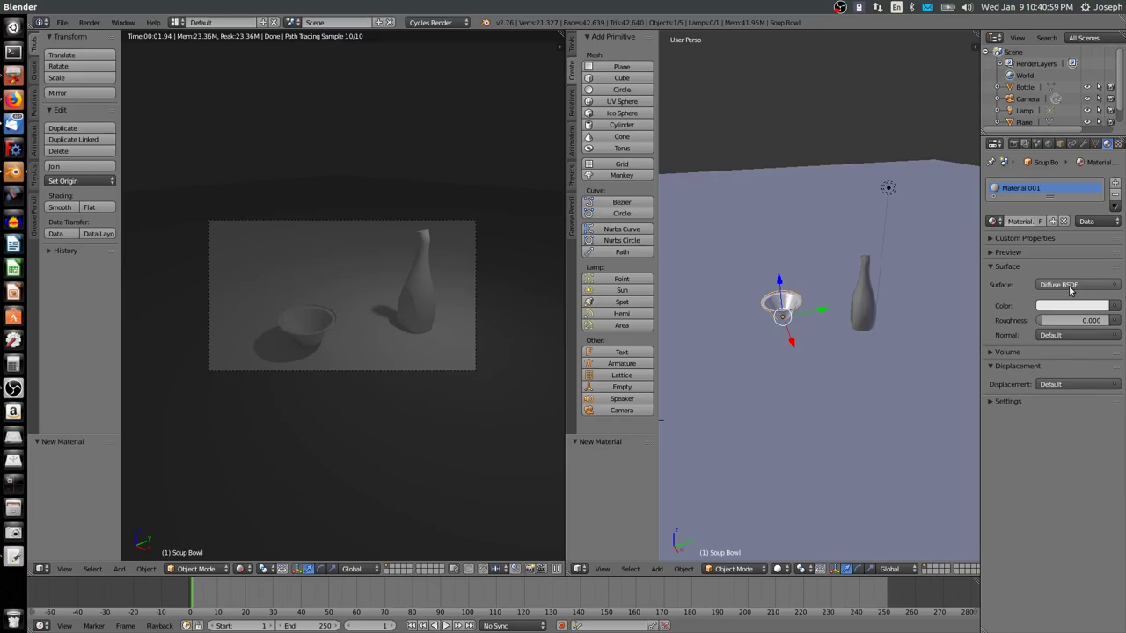
pyautogui.click(1069, 286)
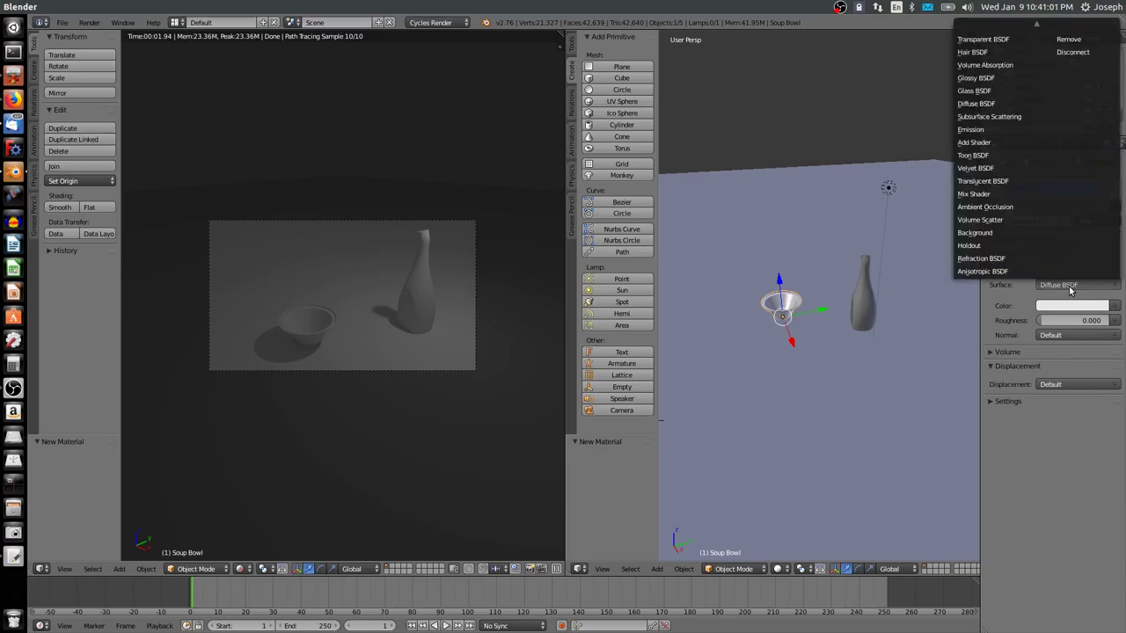
pyautogui.click(1012, 104)
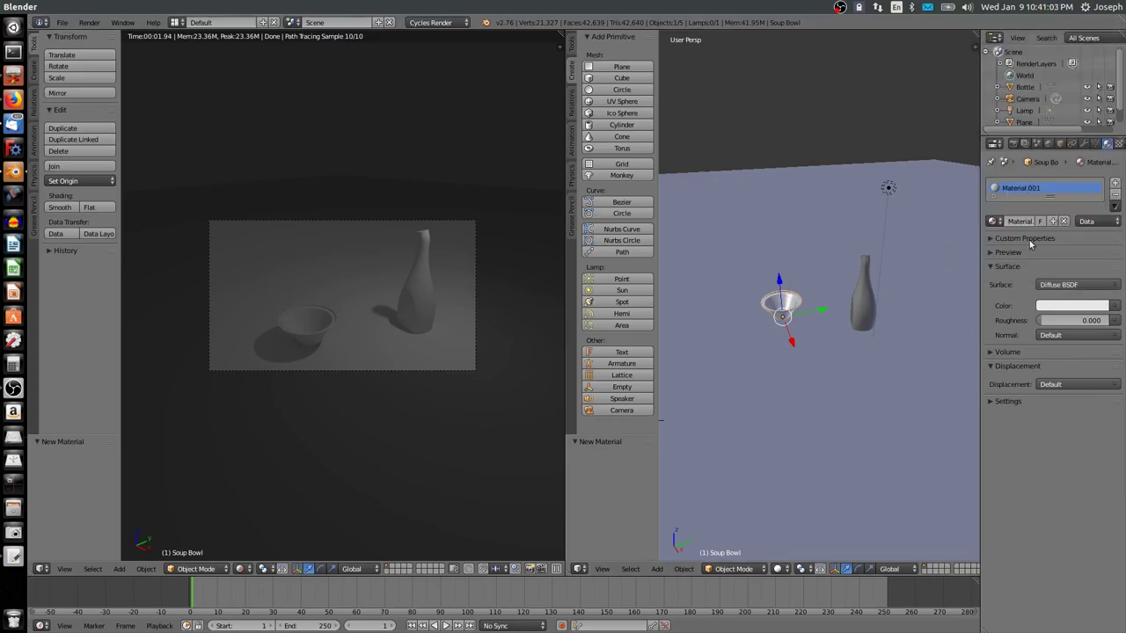
pyautogui.click(1054, 287)
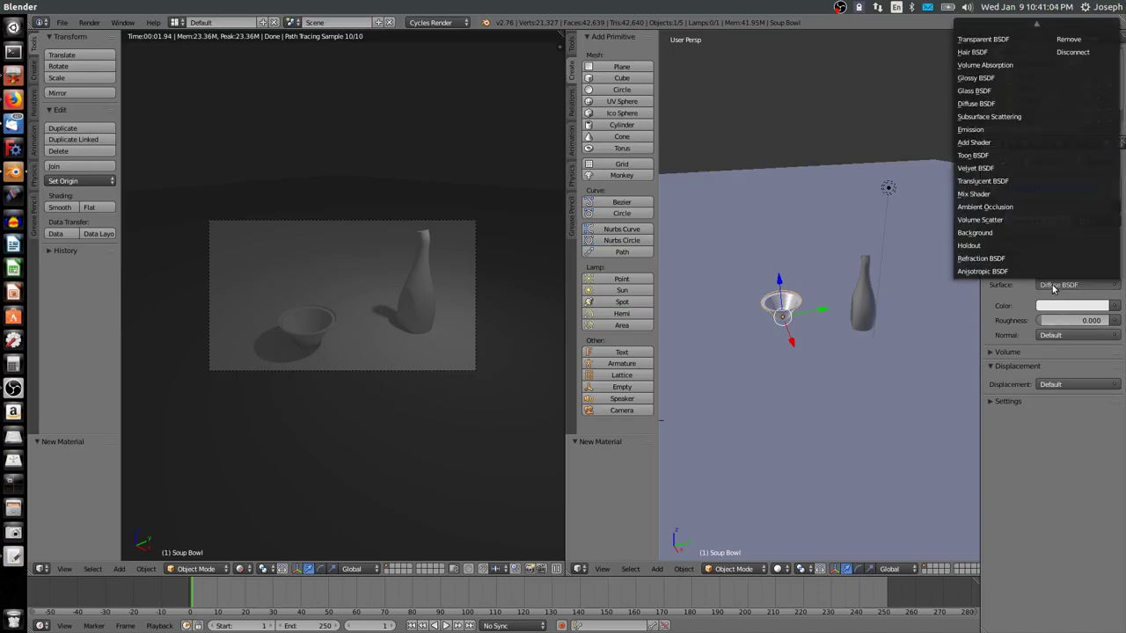
pyautogui.click(992, 79)
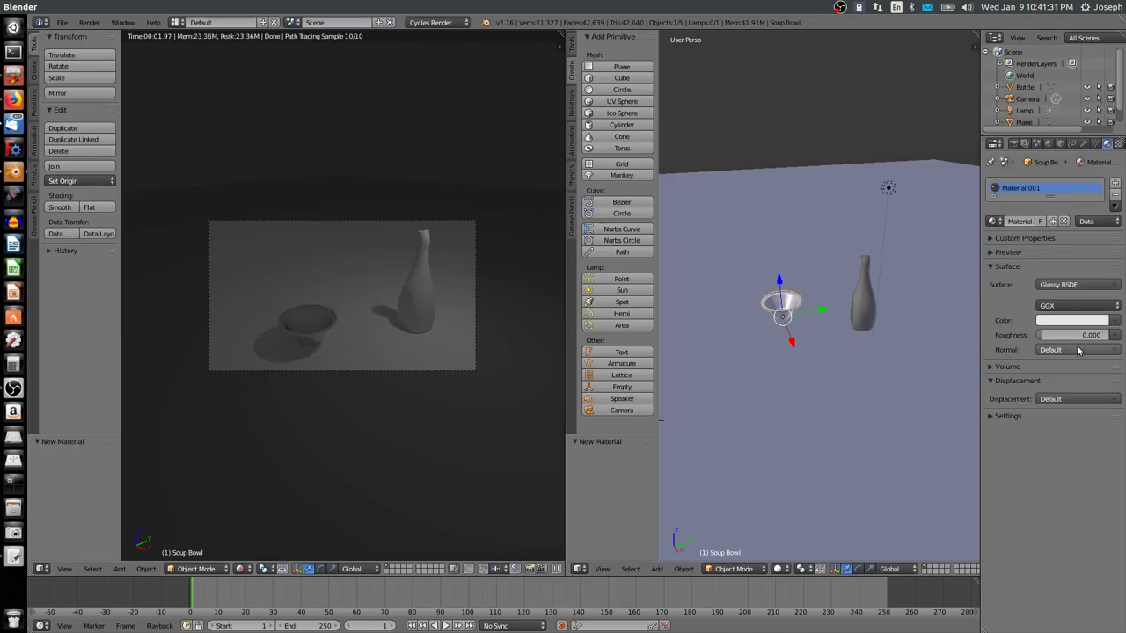
# Step: Try the Sharp, Beckmann and Ashikhmin-Shirley distributions on the soup bowl's Glossy BSDF shader
pyautogui.click(1087, 308)
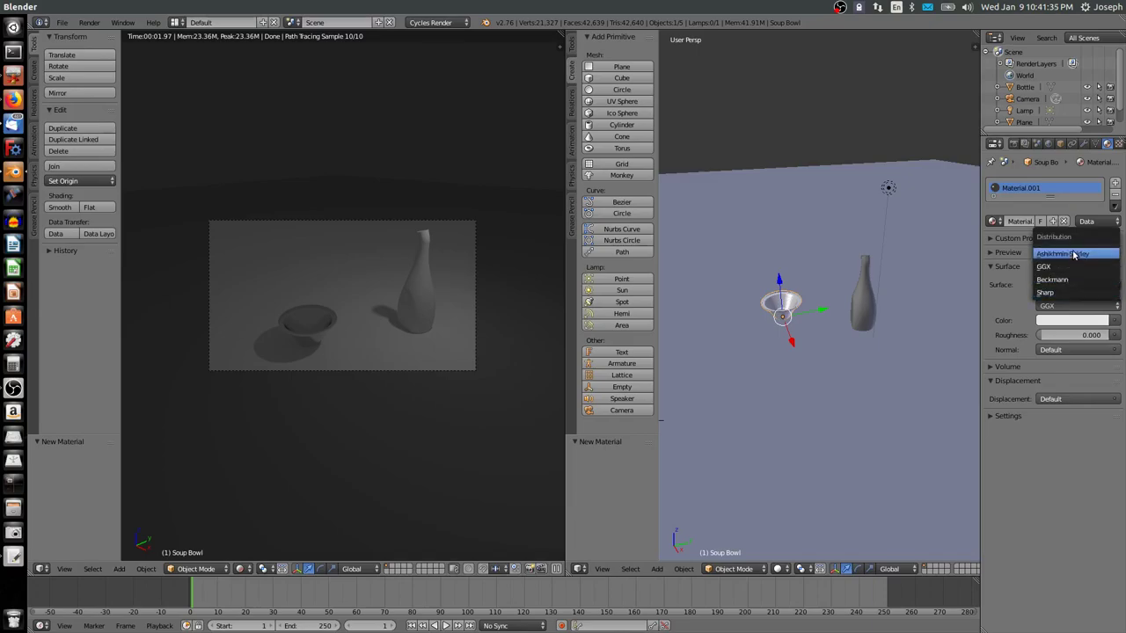
pyautogui.click(1068, 294)
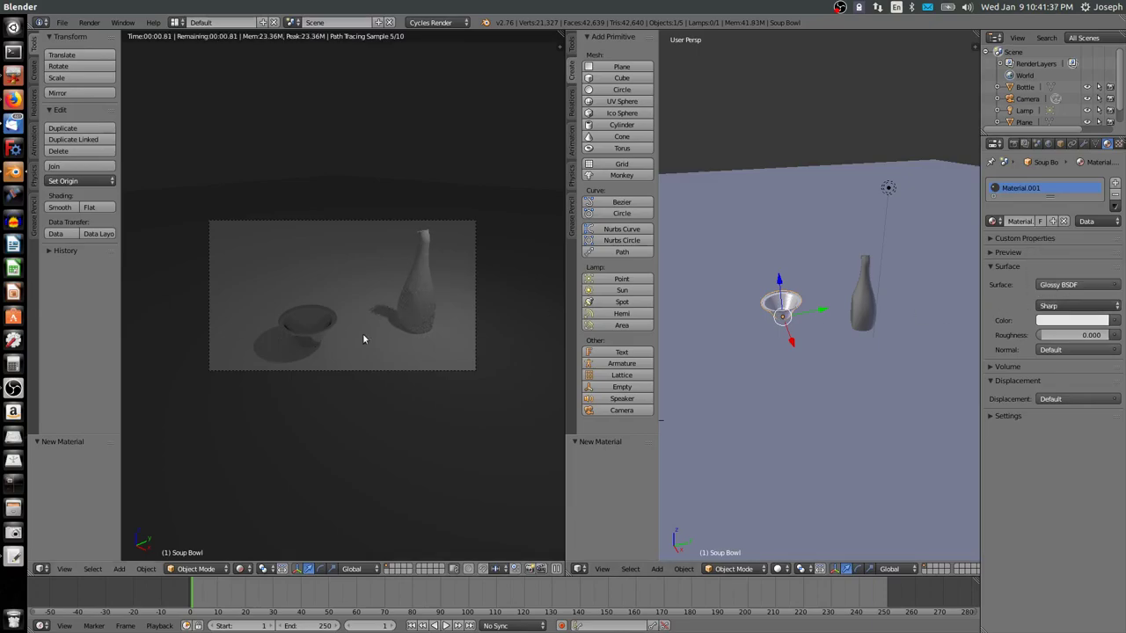
pyautogui.click(1095, 305)
pyautogui.click(1089, 280)
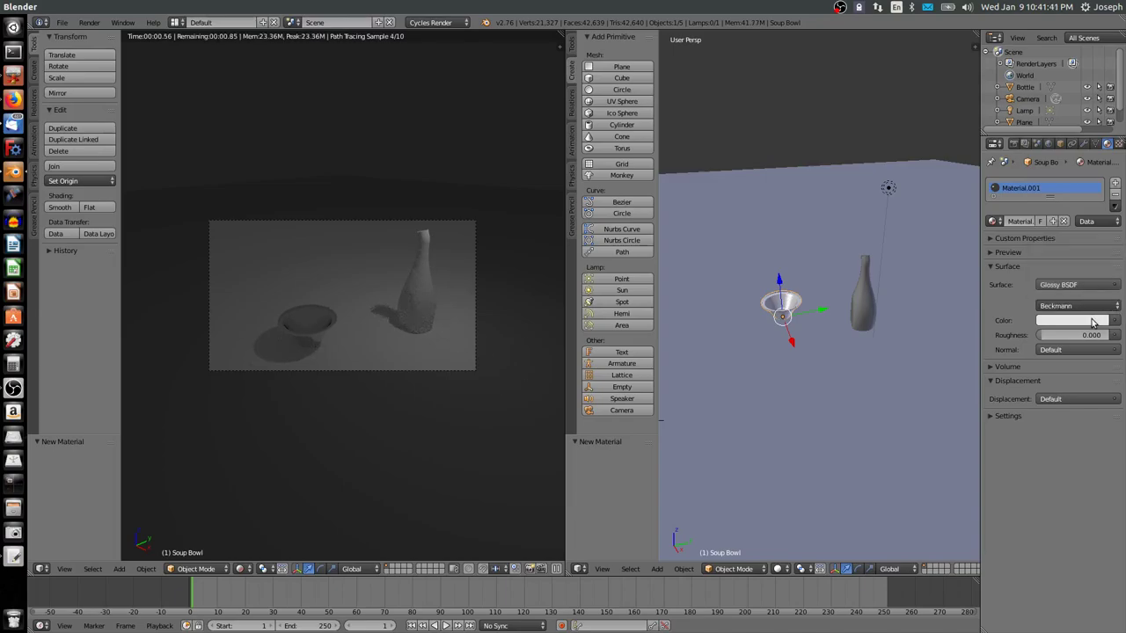
pyautogui.click(1090, 307)
pyautogui.click(1093, 268)
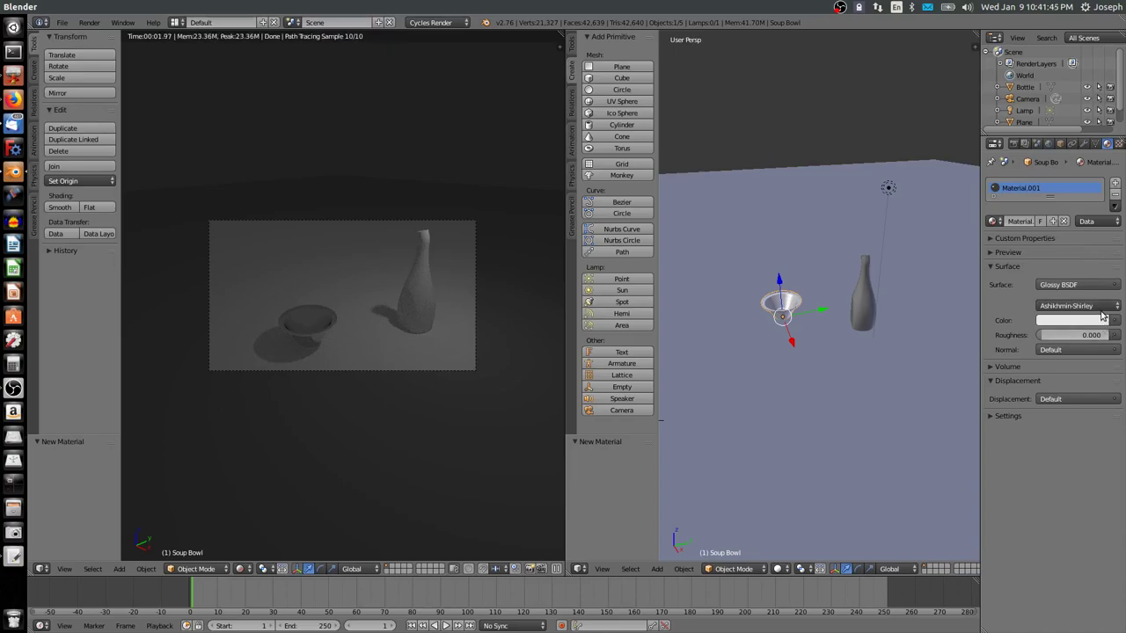
# Step: Try Glass BSDF and Emission as the soup bowl material's surface shader
pyautogui.click(1062, 286)
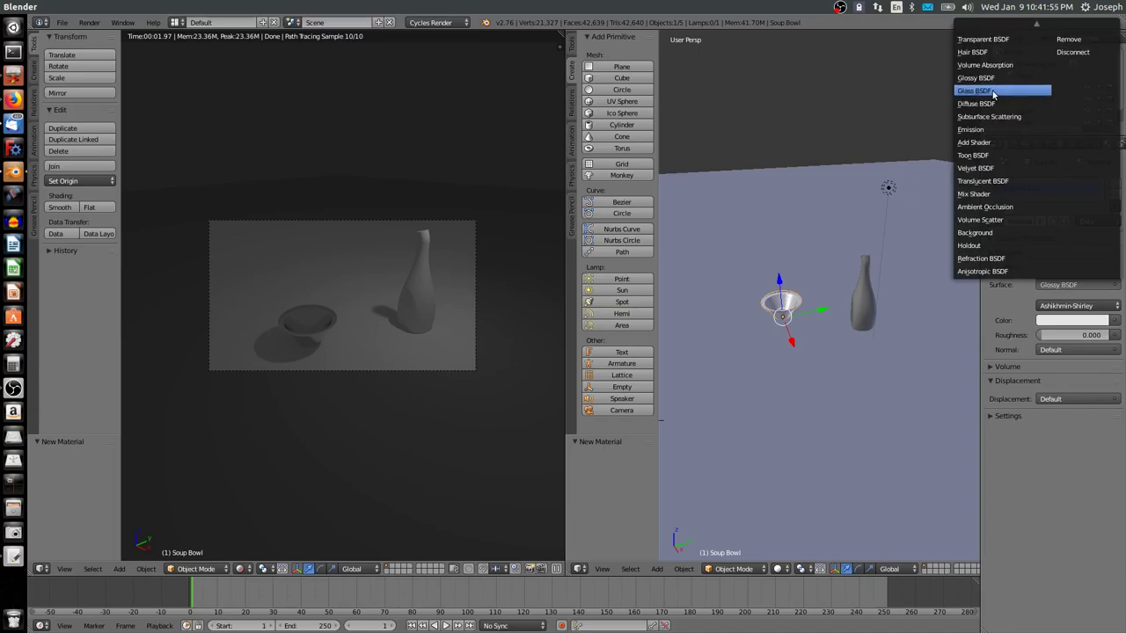
pyautogui.click(976, 91)
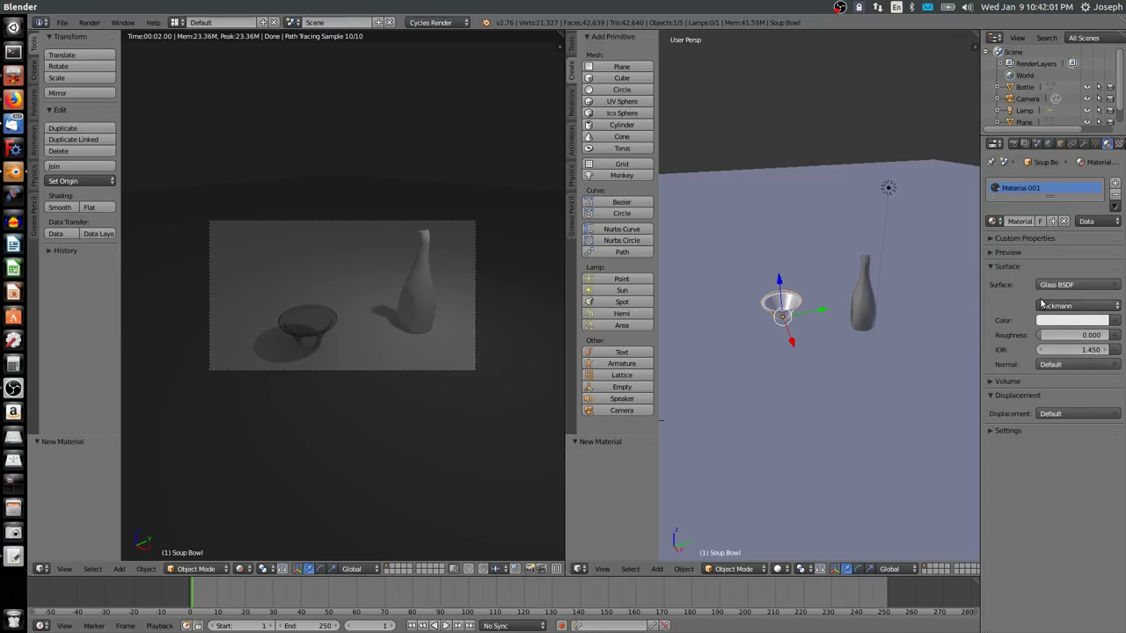
pyautogui.click(1066, 290)
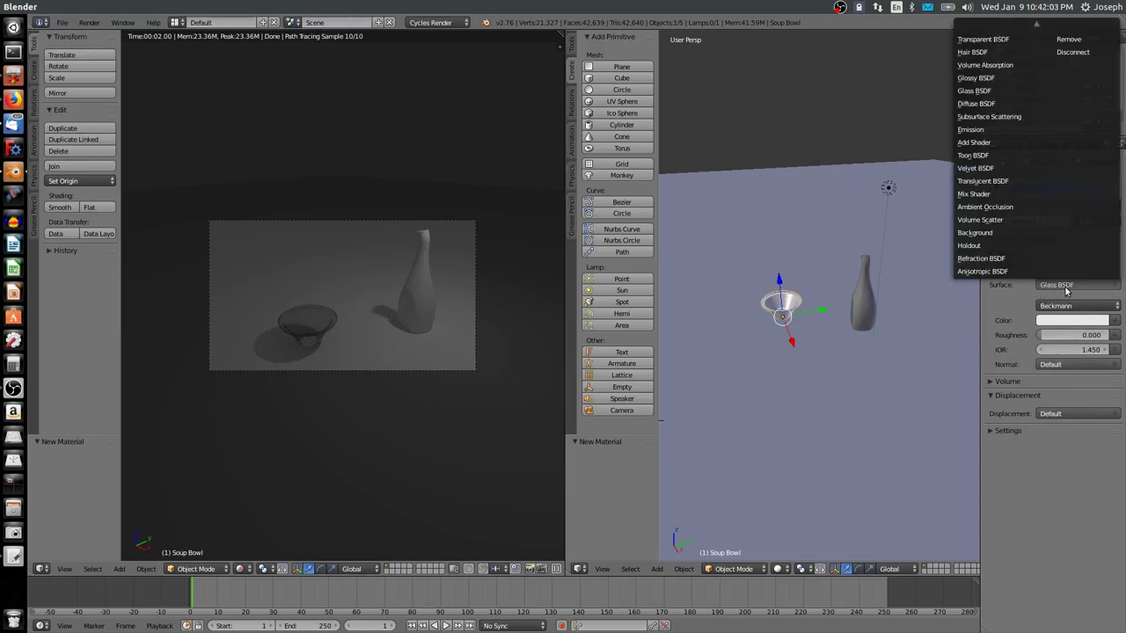
pyautogui.click(1008, 130)
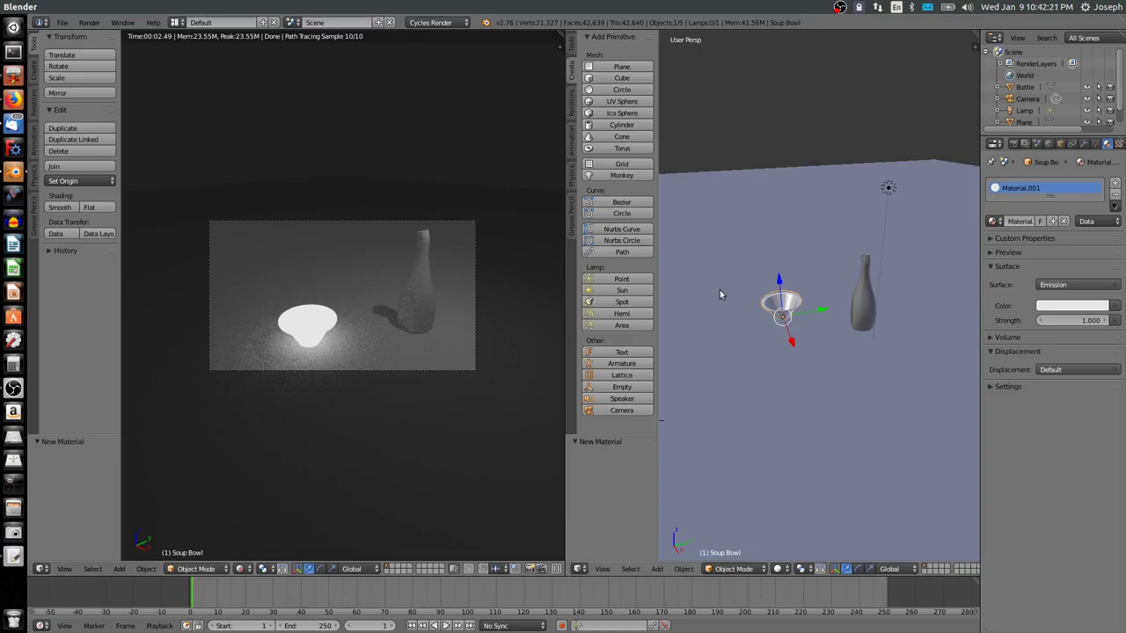
# Step: Set the soup bowl's surface shader back to Glossy BSDF and its roughness to 0
pyautogui.click(1080, 283)
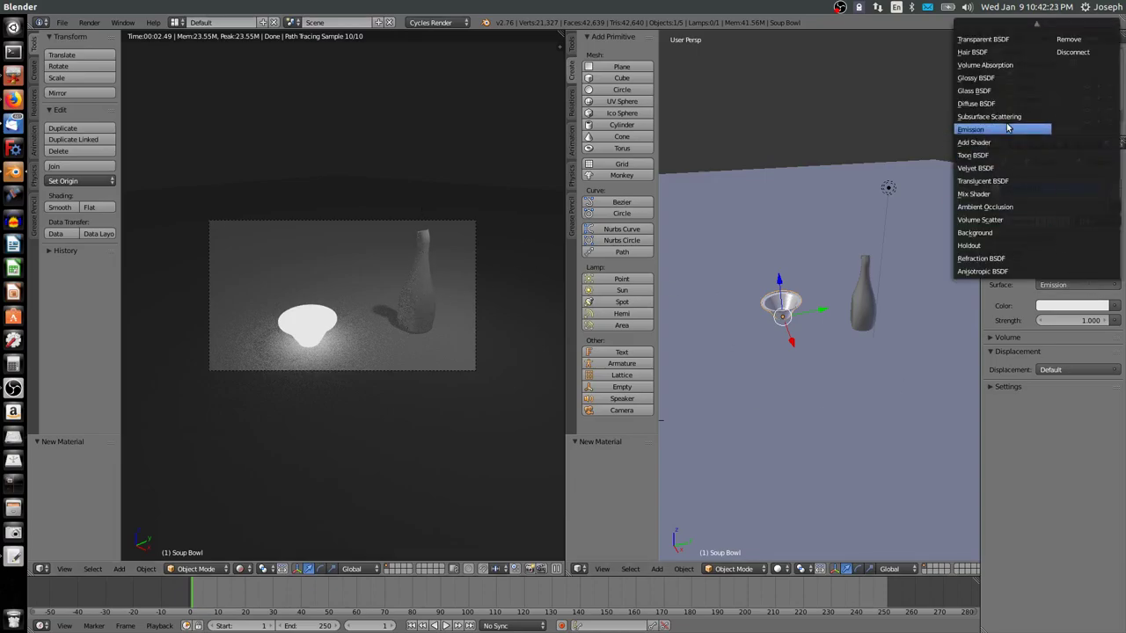
pyautogui.click(987, 78)
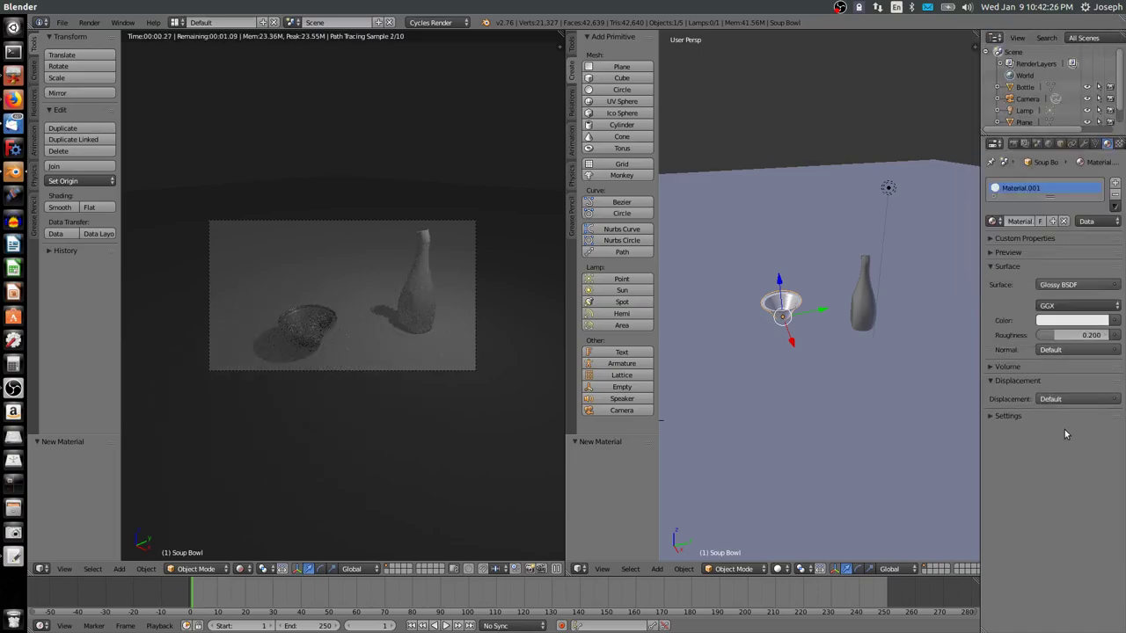
pyautogui.click(1073, 335)
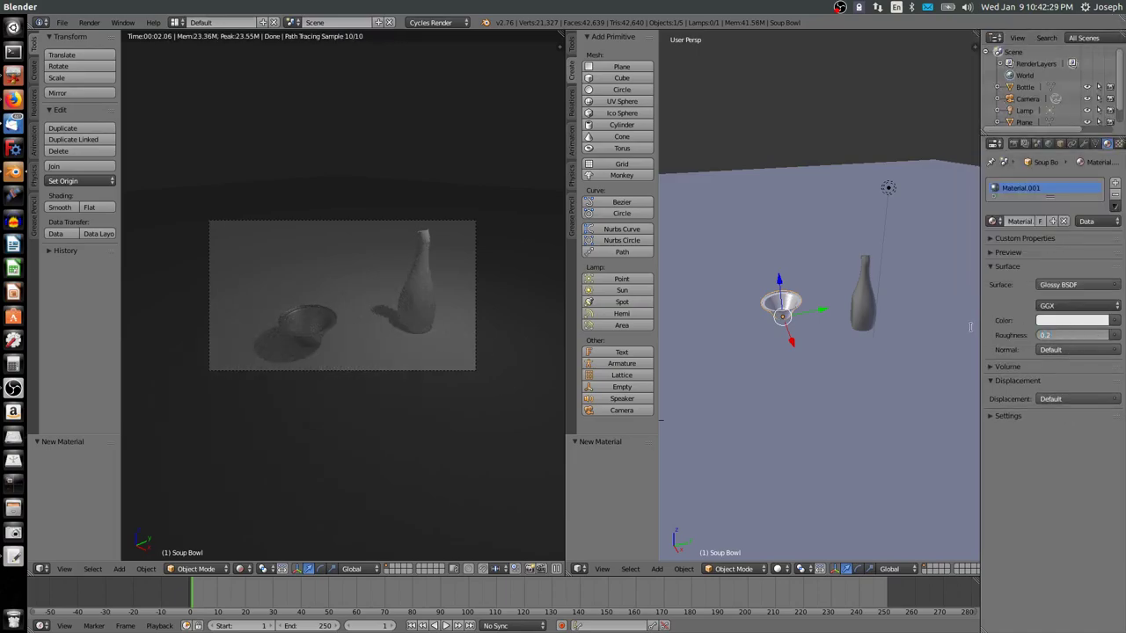
pyautogui.write('0')
pyautogui.press('Return')
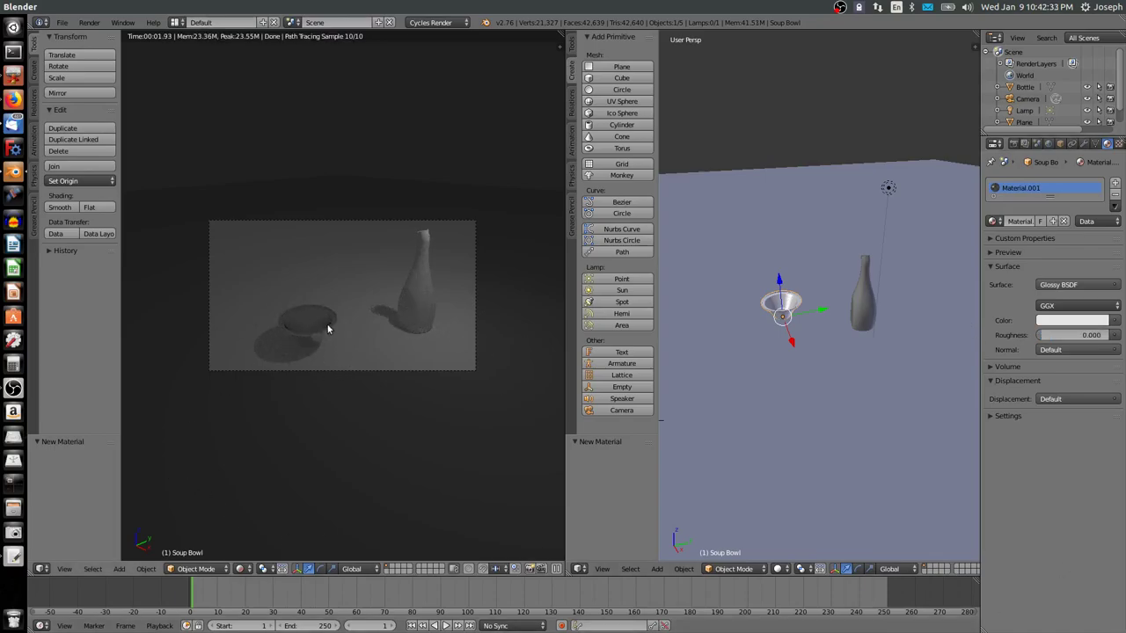
# Step: Try the Sharp distribution on the bowl's glossy shader and return it to GGX
pyautogui.click(1080, 305)
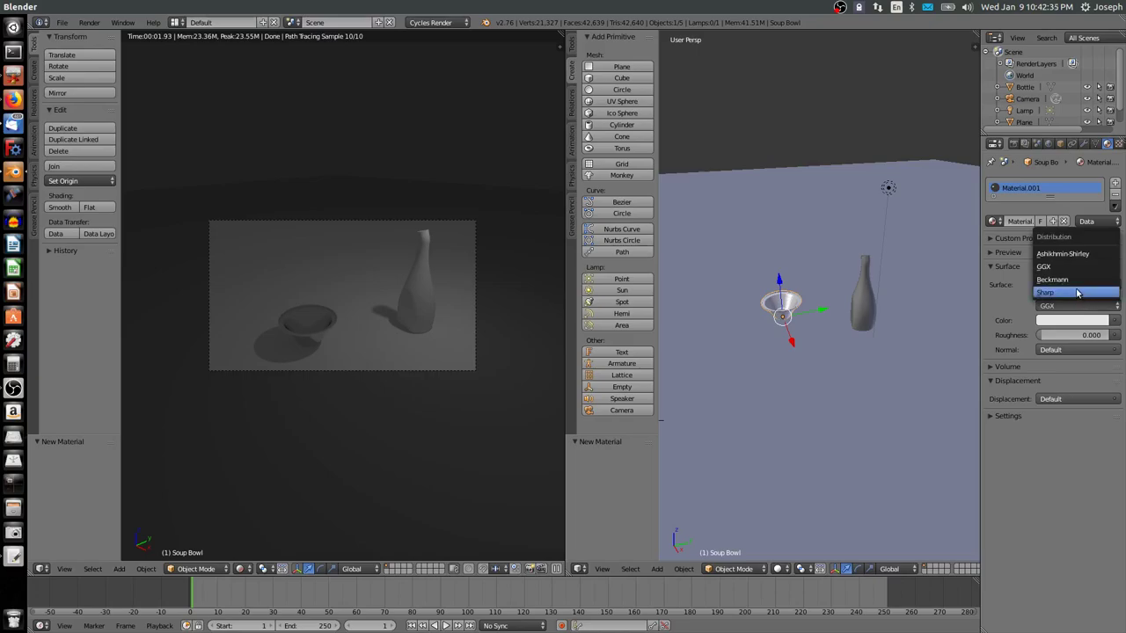
pyautogui.click(1078, 293)
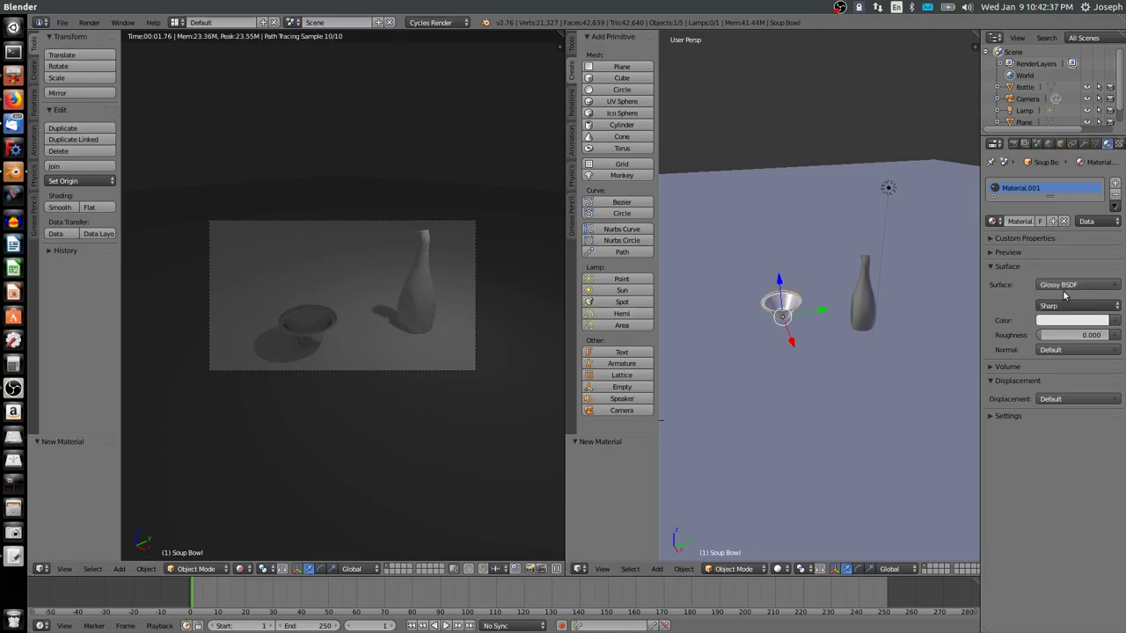
pyautogui.click(1078, 305)
pyautogui.click(1070, 294)
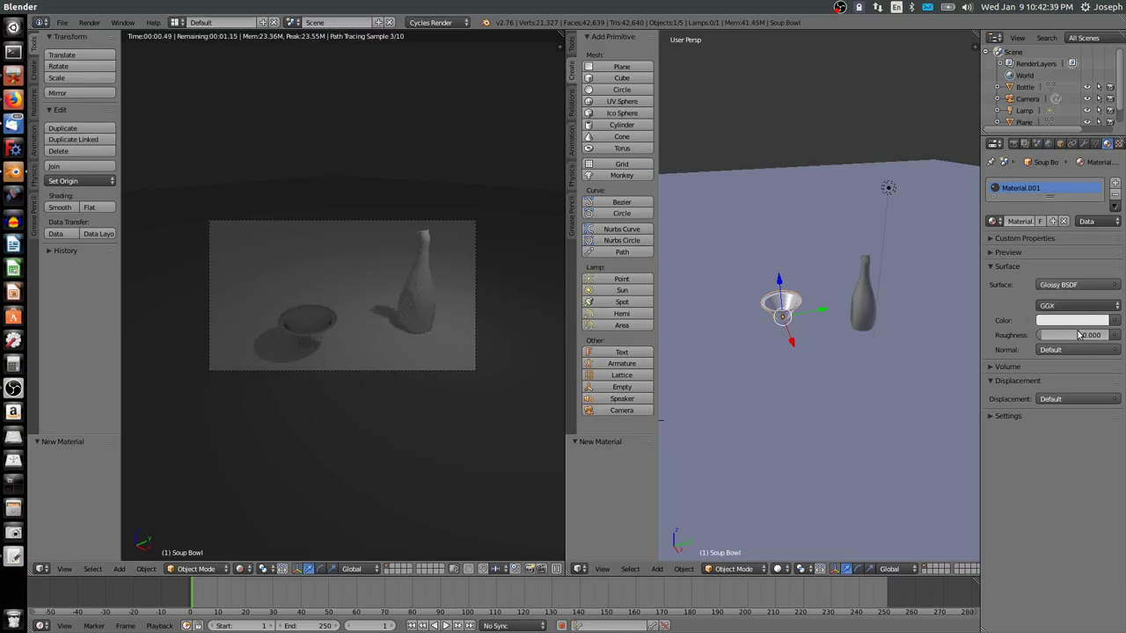
# Step: Set the roughness of the soup bowl's glossy material to 0.4
pyautogui.doubleClick(1074, 335)
pyautogui.write('0.0')
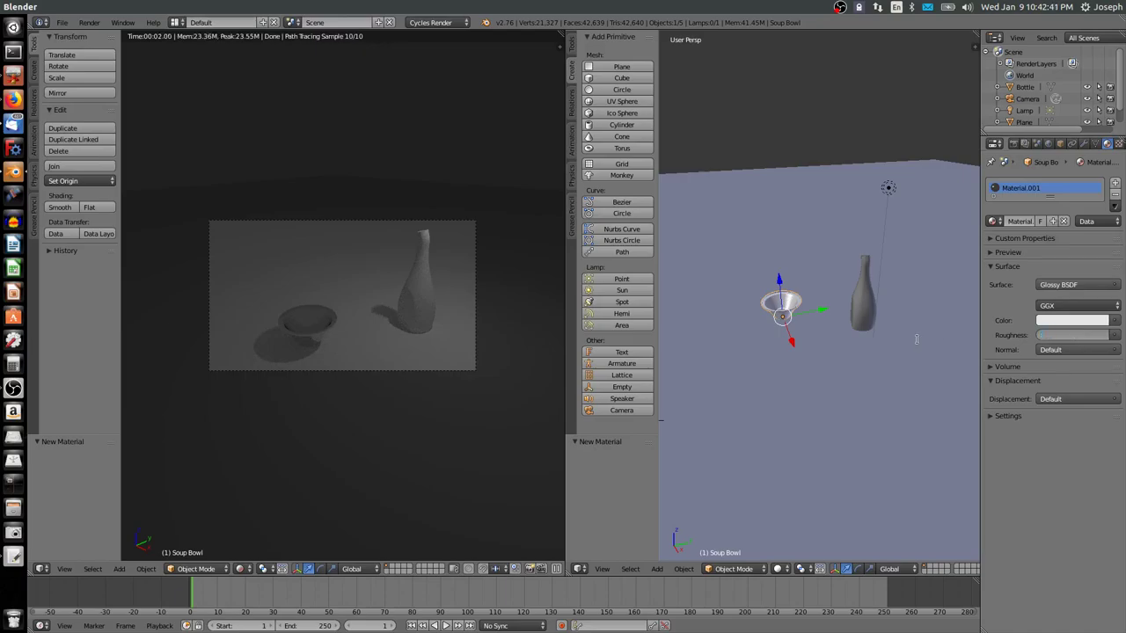
pyautogui.press('Return')
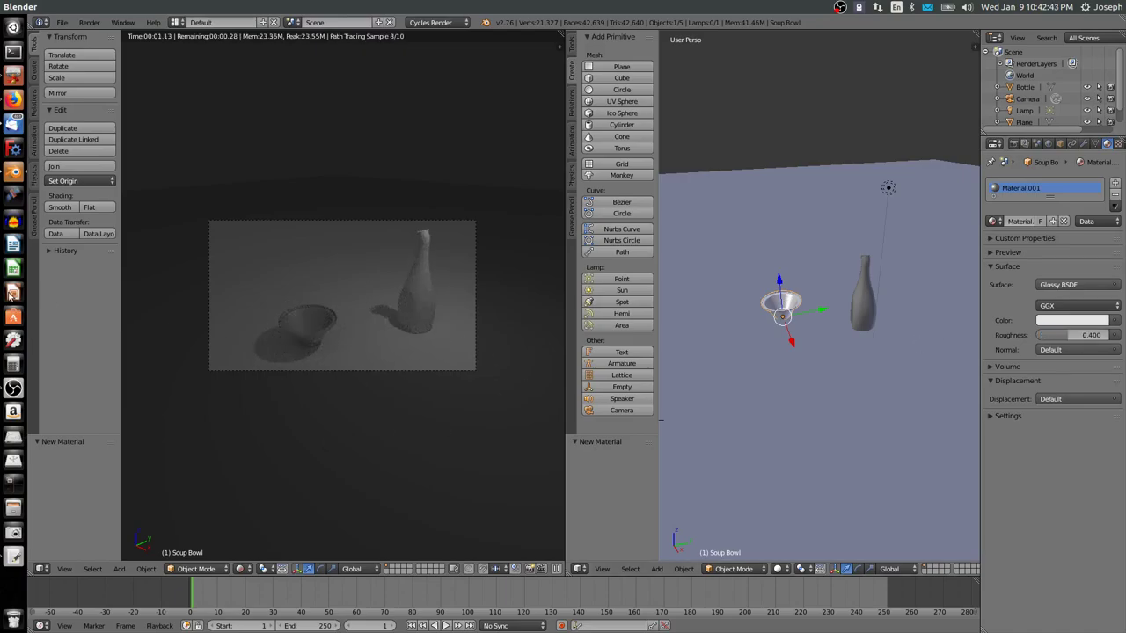
pyautogui.scroll(2, 298, 323)
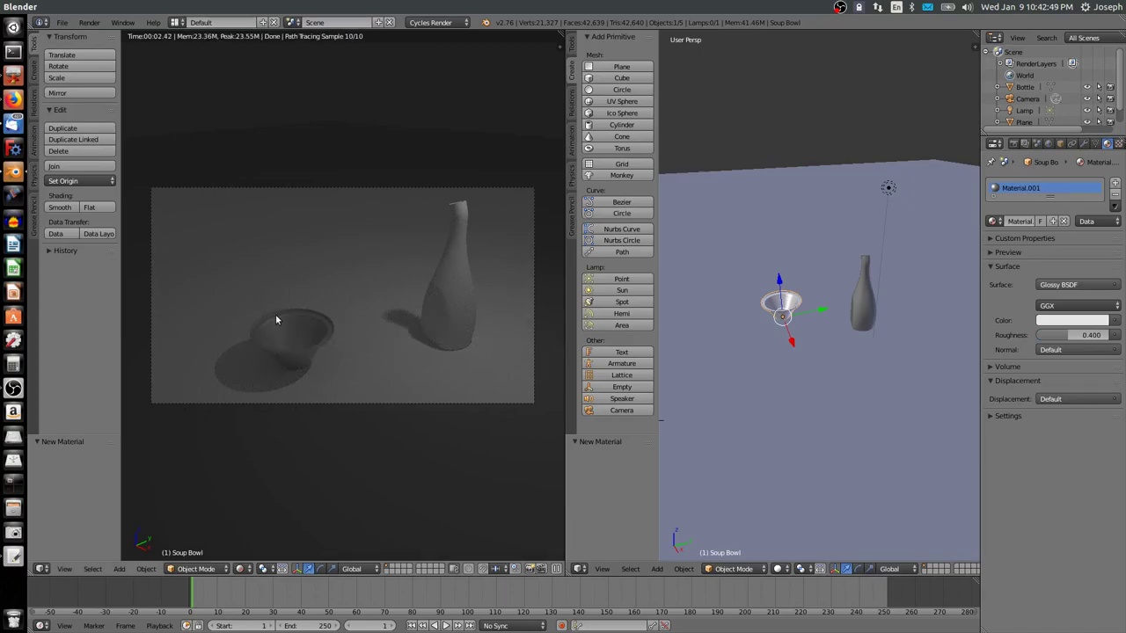
# Step: Move the lamp about -2.75 units along Y and shift it along X toward the front of the bowl and bottle
pyautogui.rightClick(892, 191)
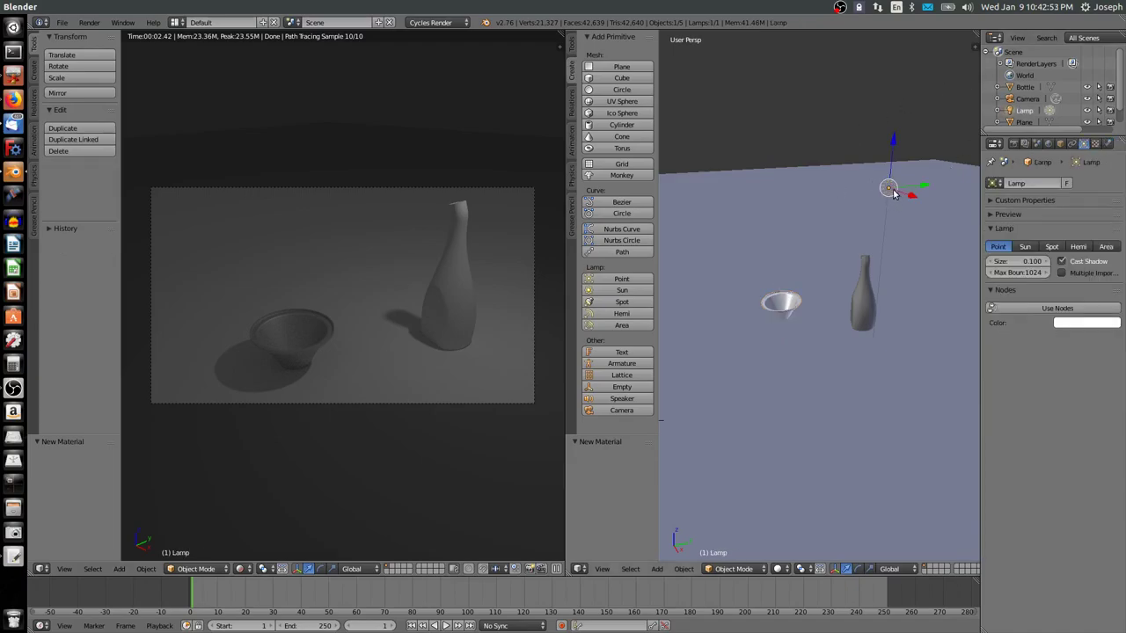
pyautogui.moveTo(926, 190); pyautogui.dragTo(837, 211)
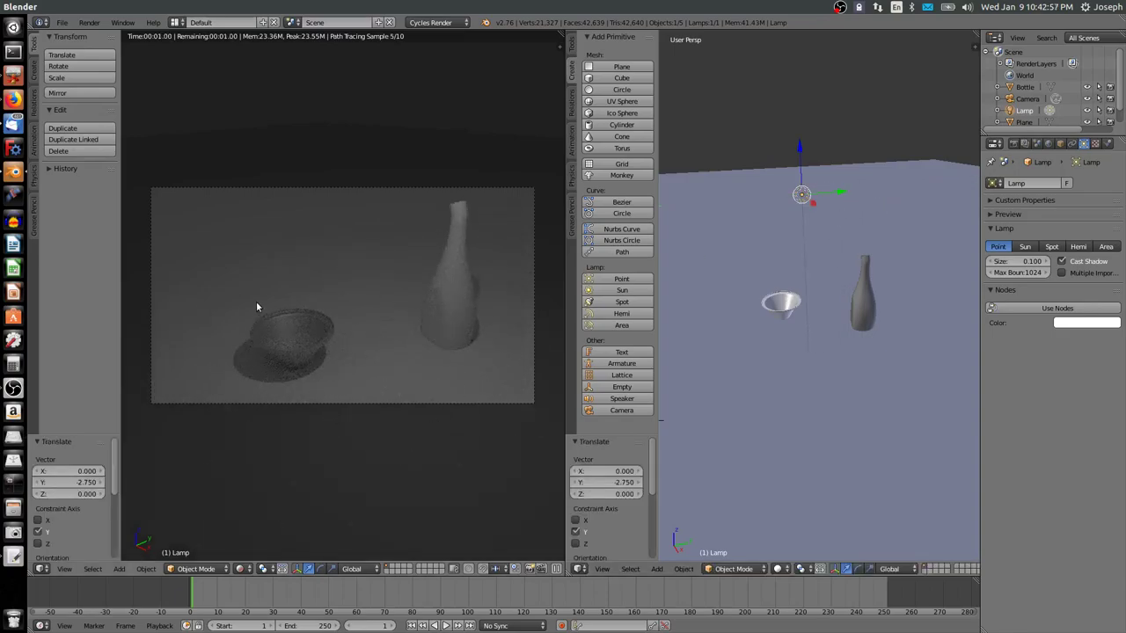
pyautogui.moveTo(813, 203); pyautogui.dragTo(843, 227)
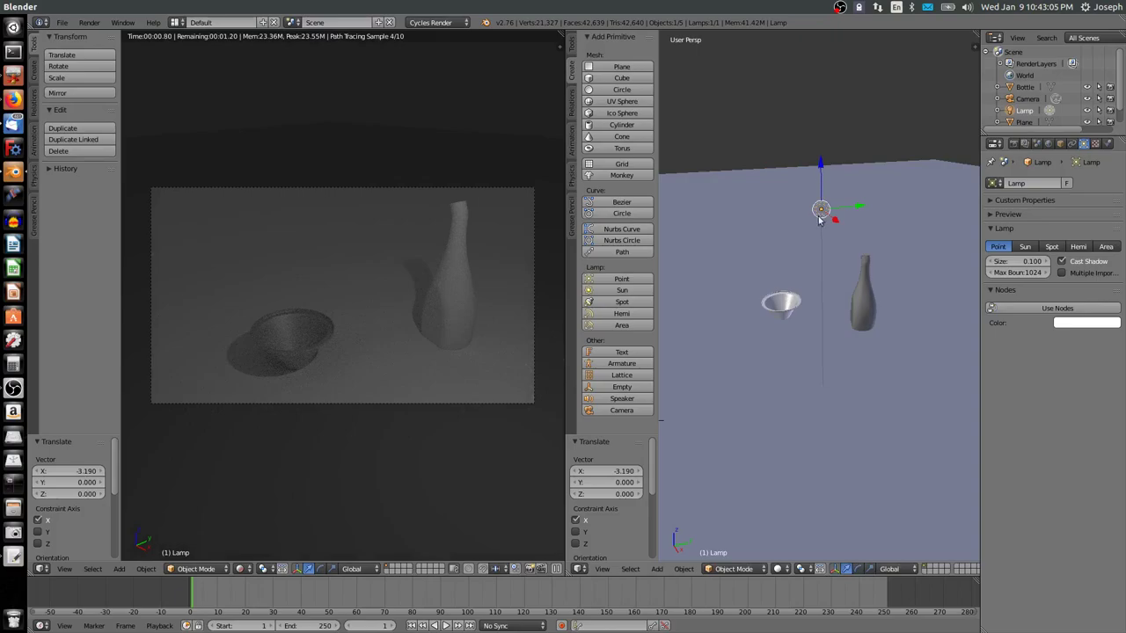
# Step: Lower the lamp about 1.92 units along Z and move it about 1.12 units along Y toward the bottle
pyautogui.press('g')
pyautogui.press('z')
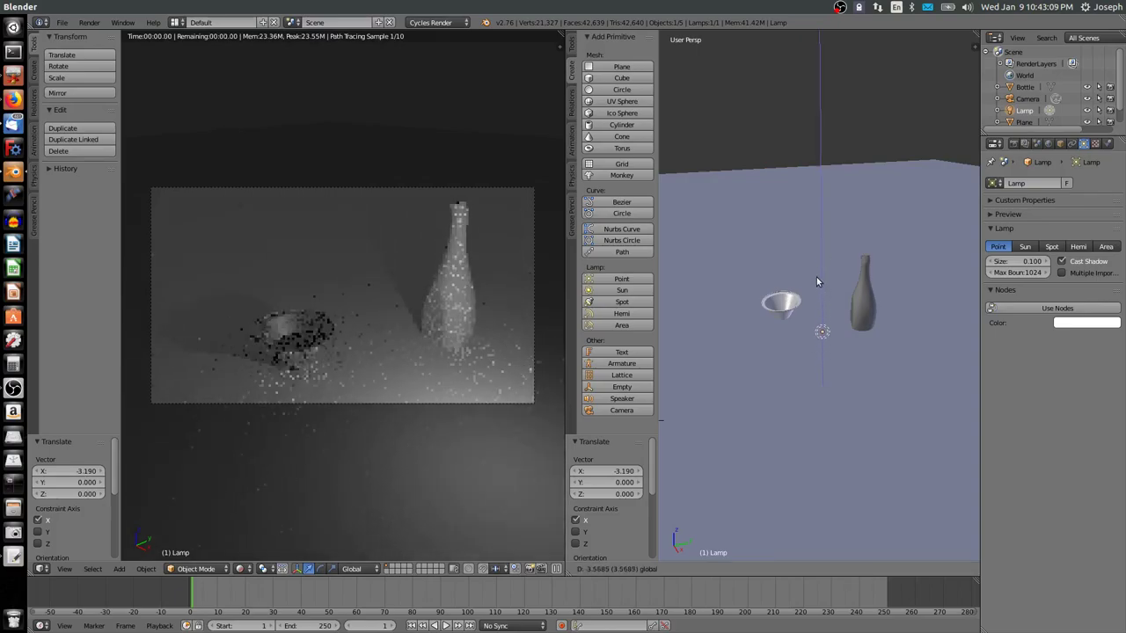
pyautogui.click(807, 239)
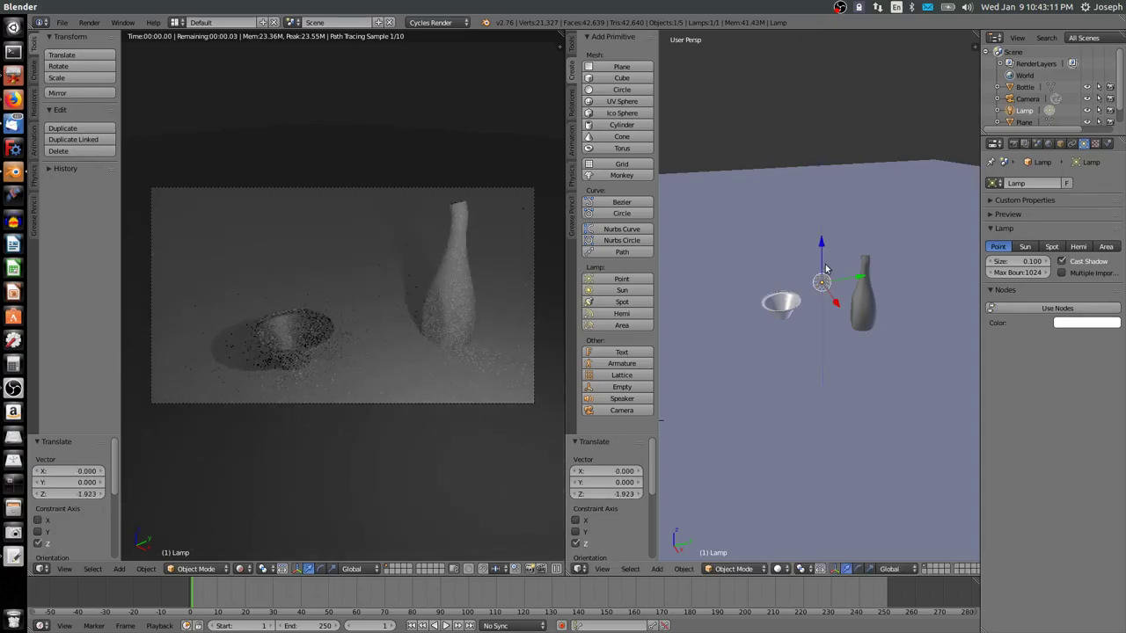
pyautogui.press('g')
pyautogui.press('y')
pyautogui.click(884, 278)
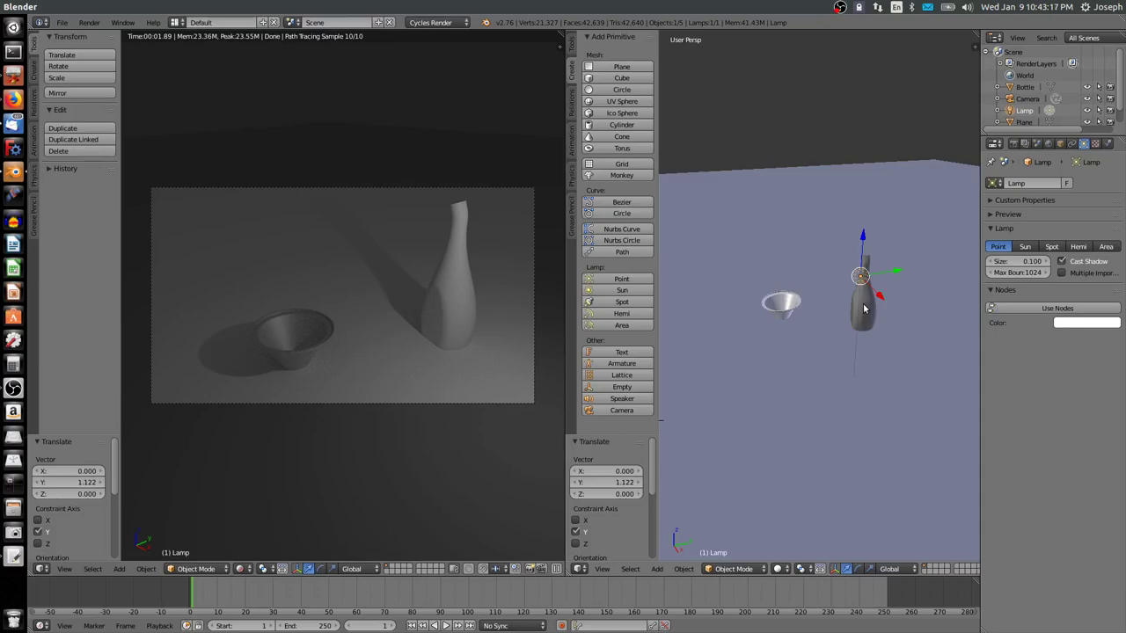
# Step: Create a new material for the bottle with a Glass BSDF surface and a roughness of 0.4
pyautogui.rightClick(867, 309)
pyautogui.click(1043, 222)
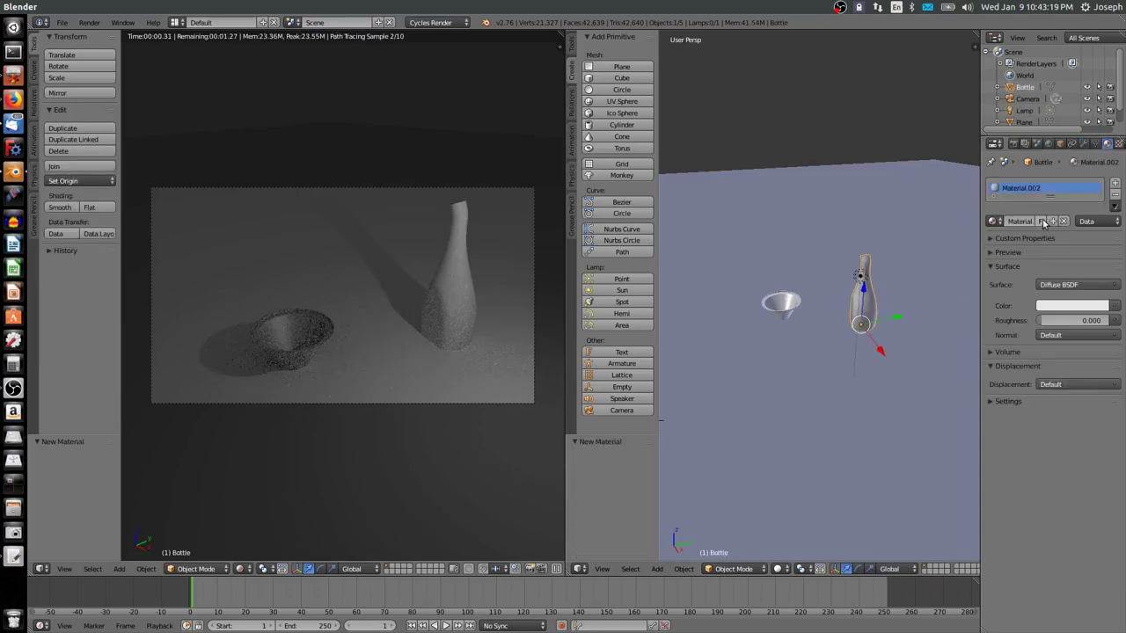
pyautogui.click(1053, 286)
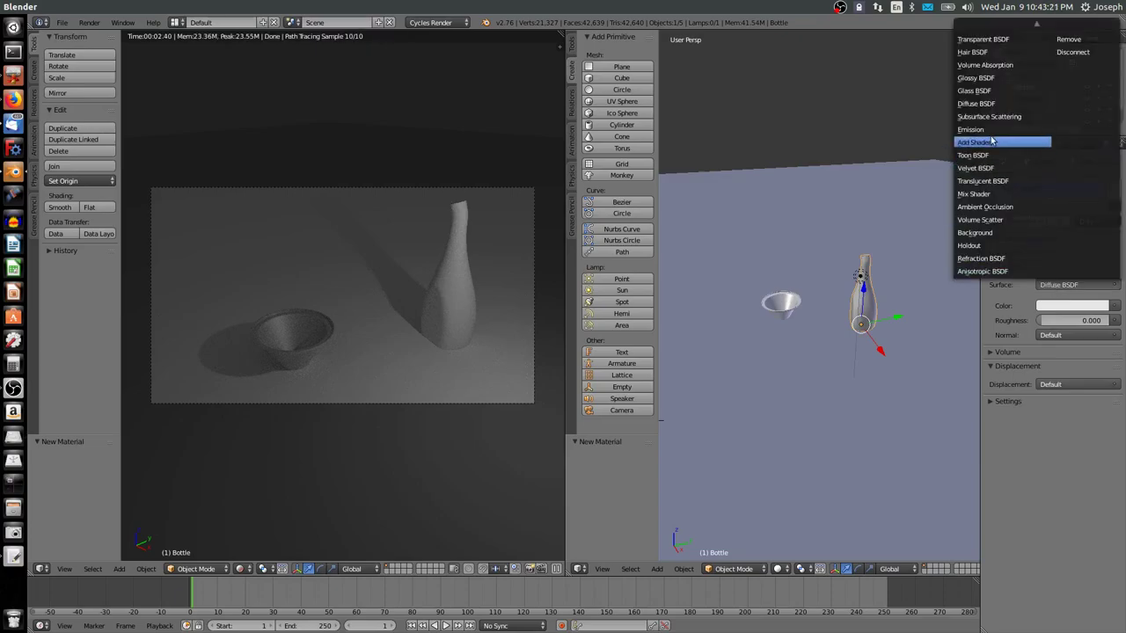
pyautogui.click(974, 91)
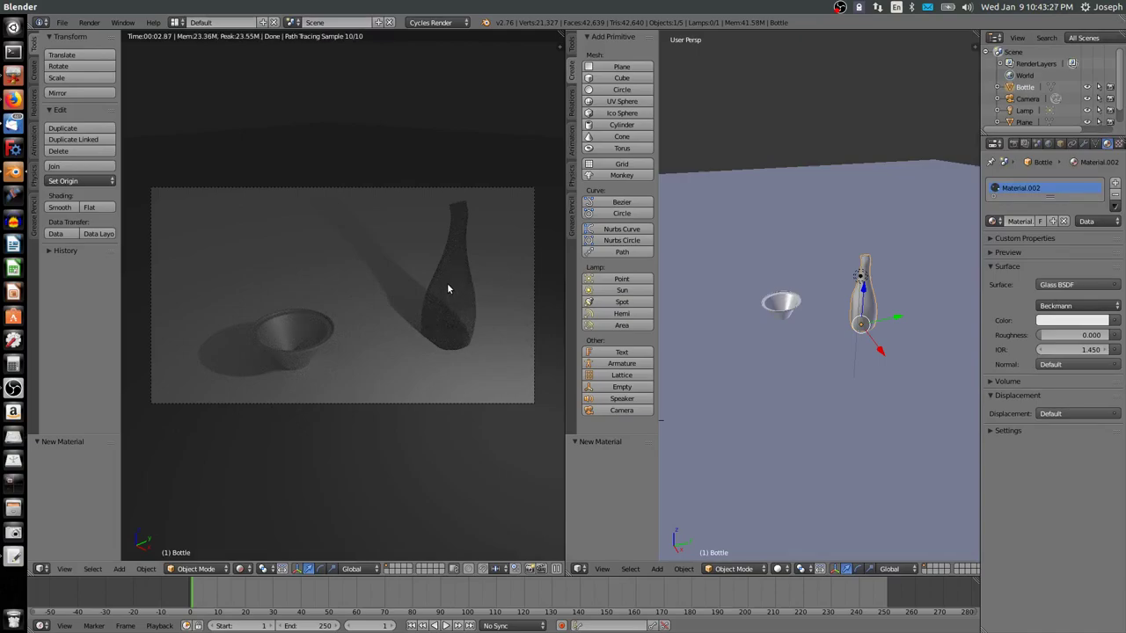
pyautogui.click(1069, 335)
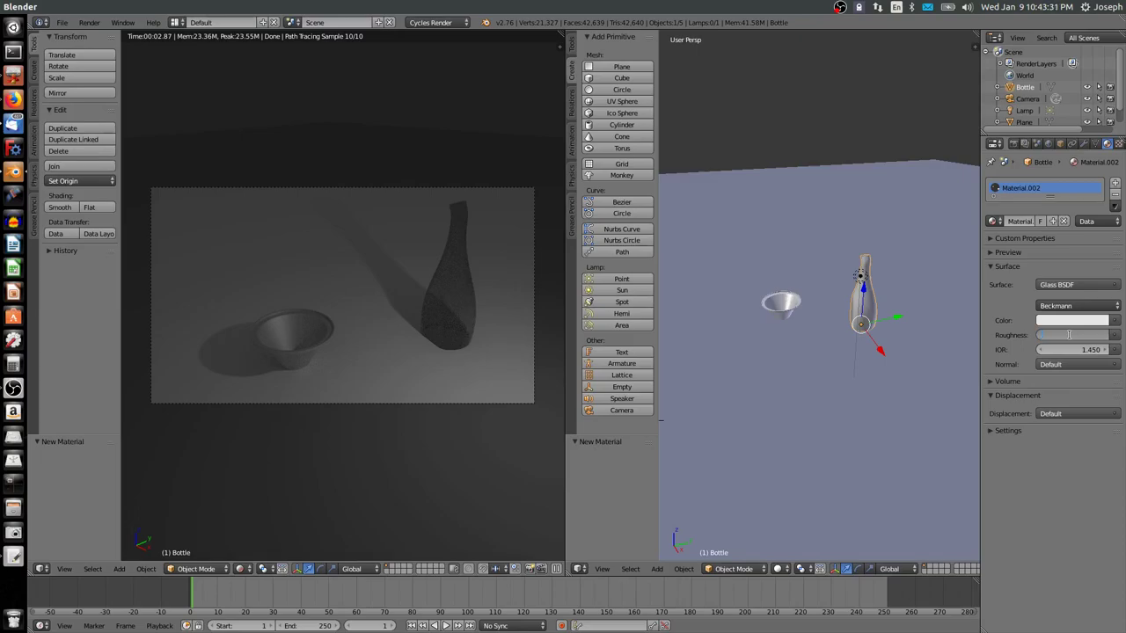
pyautogui.write('0.4')
pyautogui.press('Return')
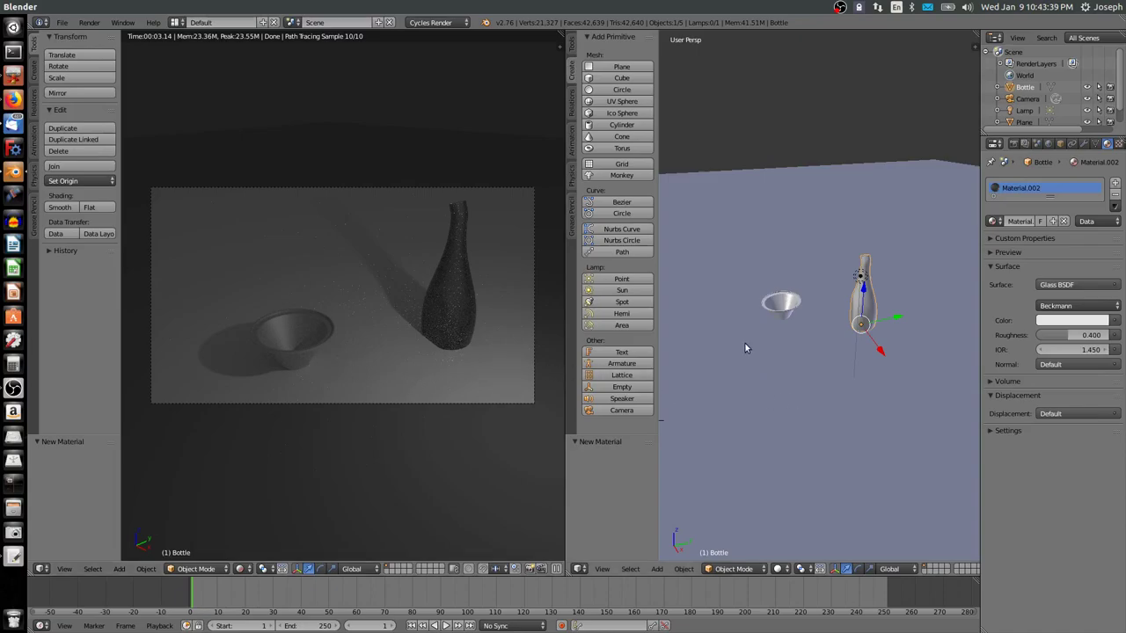
# Step: Create a new material for the floor plane and give it an orange-tan color of about R 0.8, G 0.421, B 0.251
pyautogui.rightClick(772, 274)
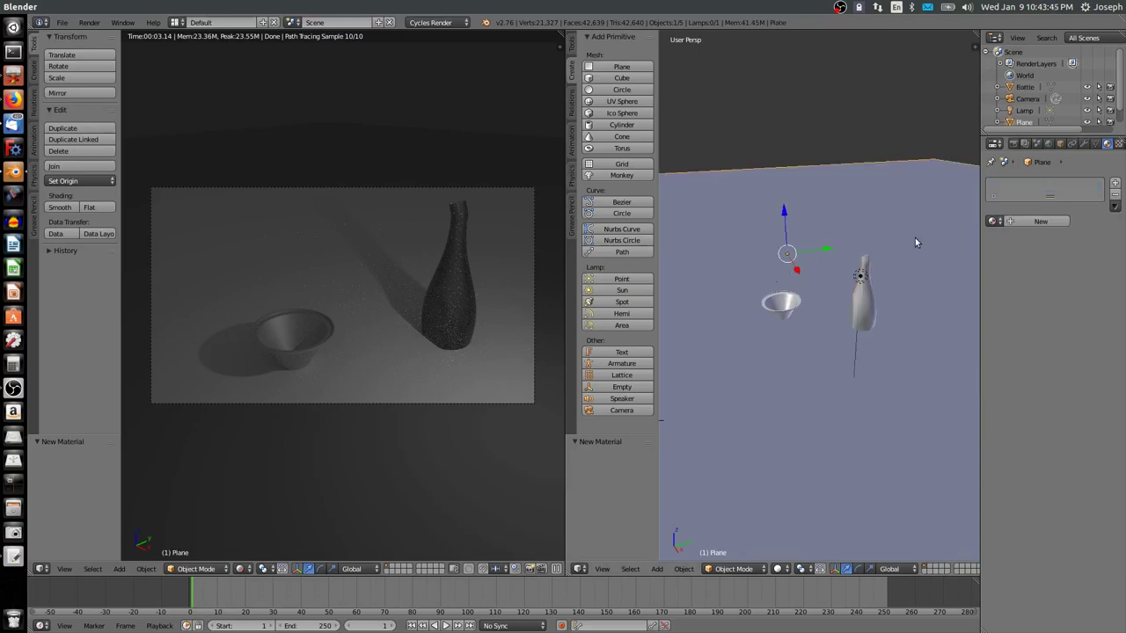
pyautogui.click(1043, 220)
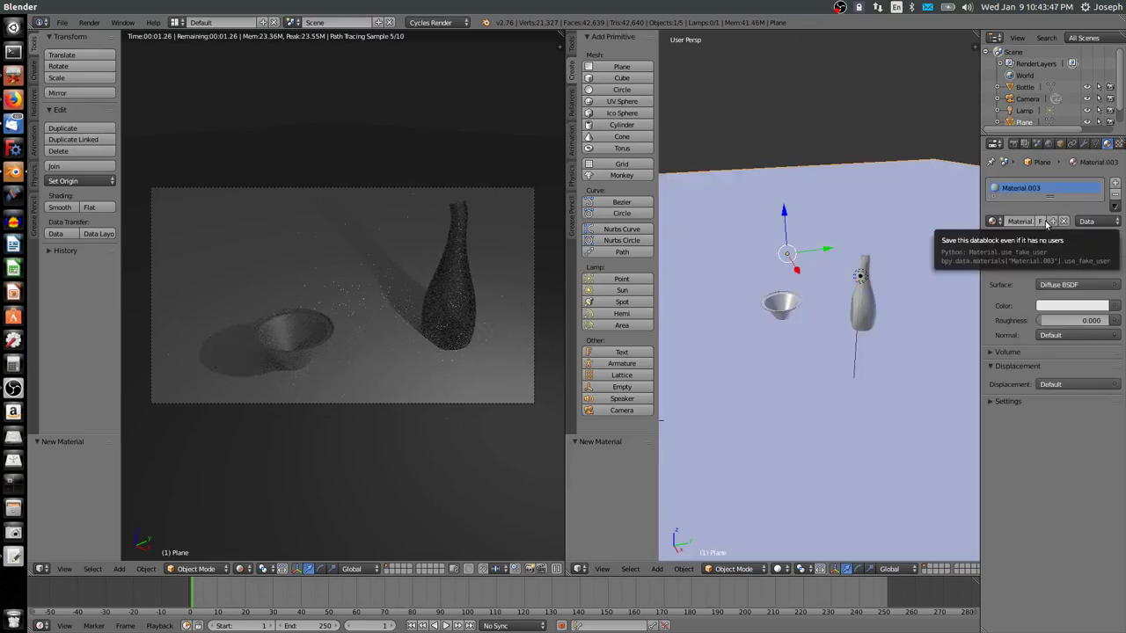
pyautogui.click(1048, 307)
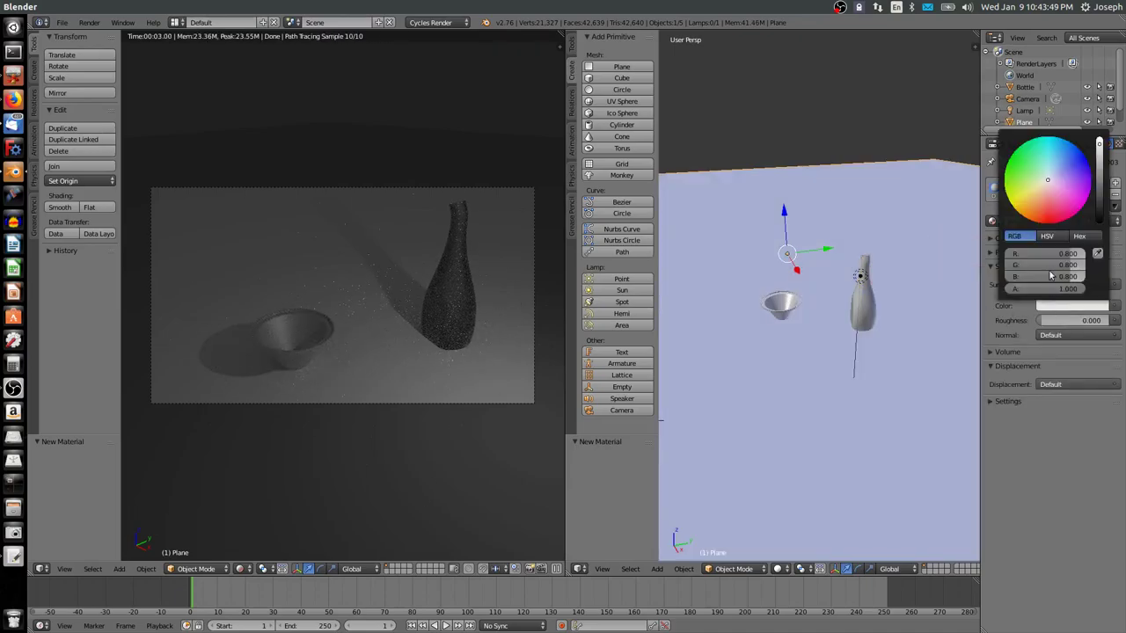
pyautogui.moveTo(1048, 181); pyautogui.dragTo(1040, 196)
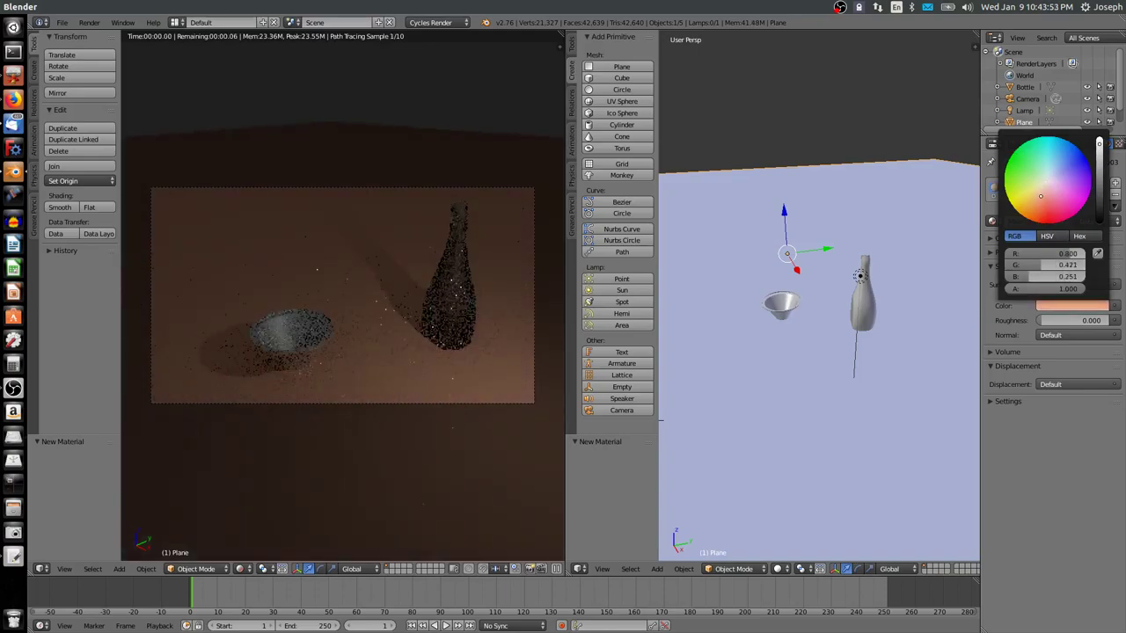